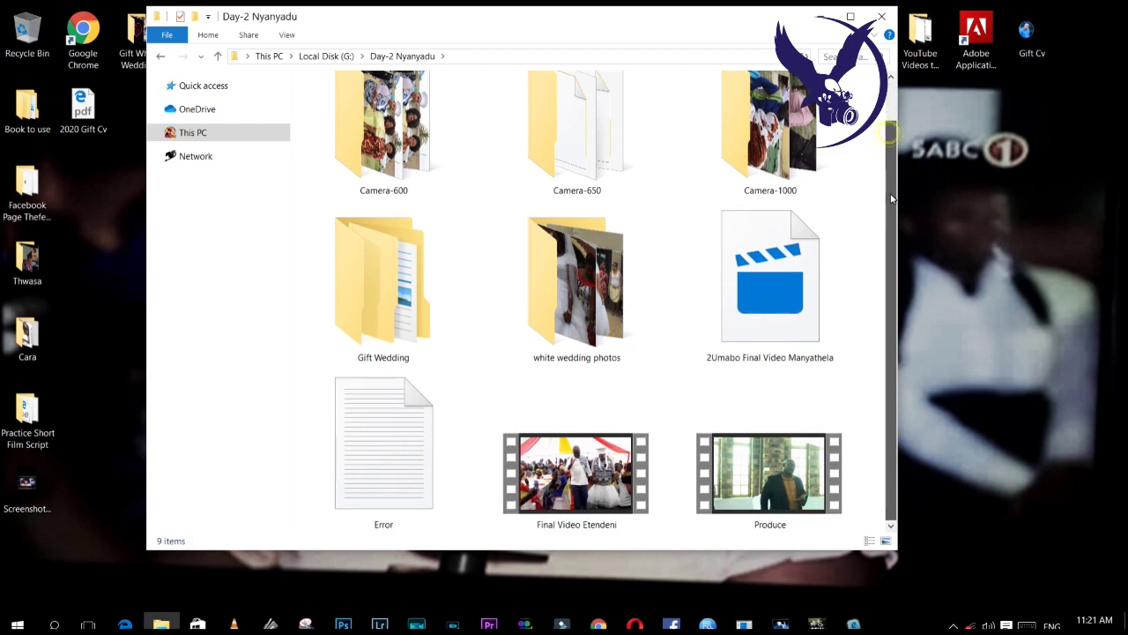
# Try to play the 2Umabo Final Video file, then dismiss the error and close the player
pyautogui.rightClick(779, 275)
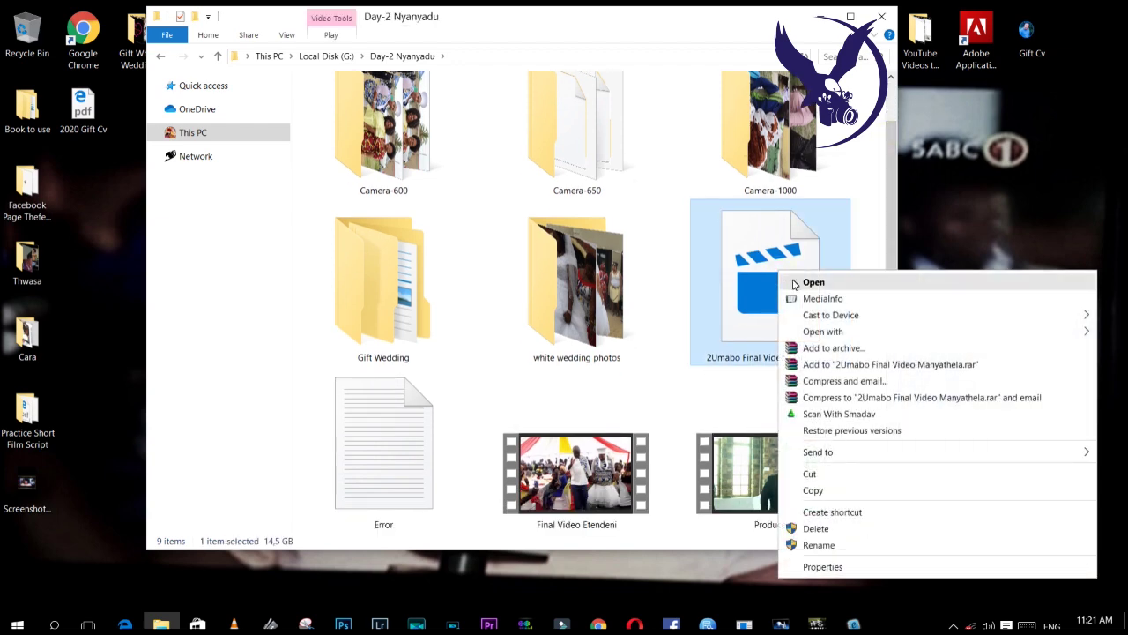
pyautogui.click(809, 282)
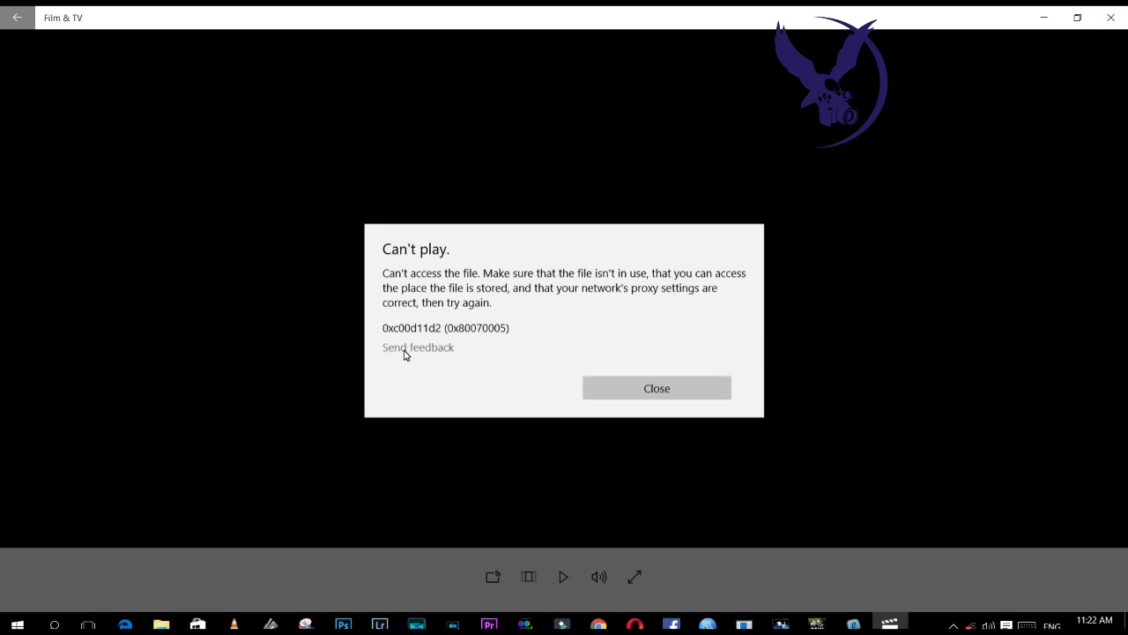
pyautogui.click(645, 388)
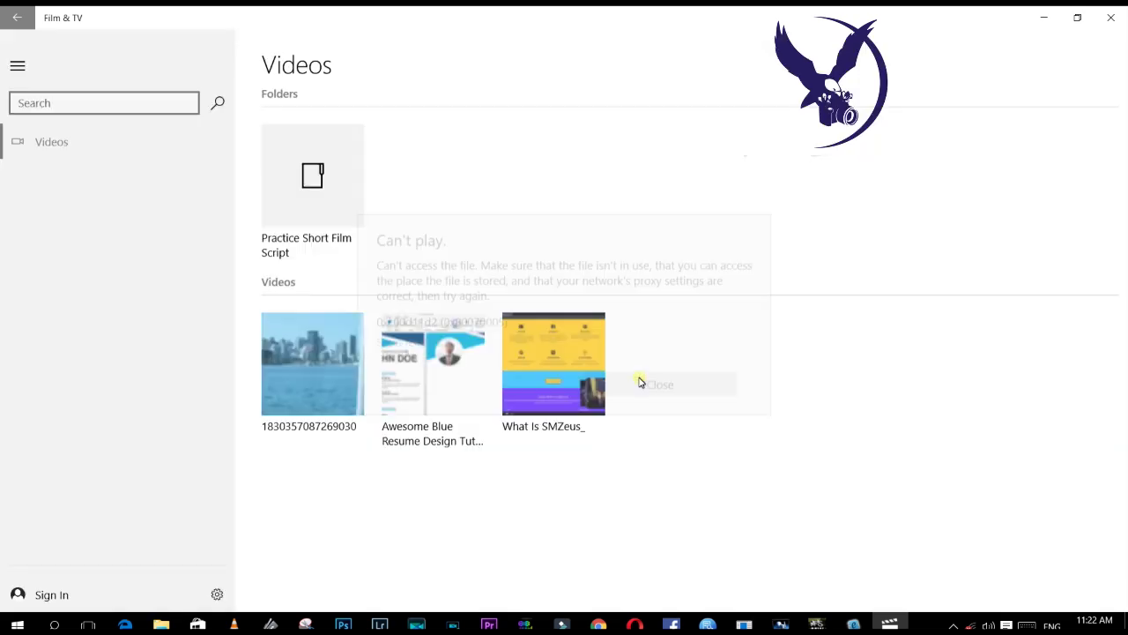
pyautogui.click(1110, 18)
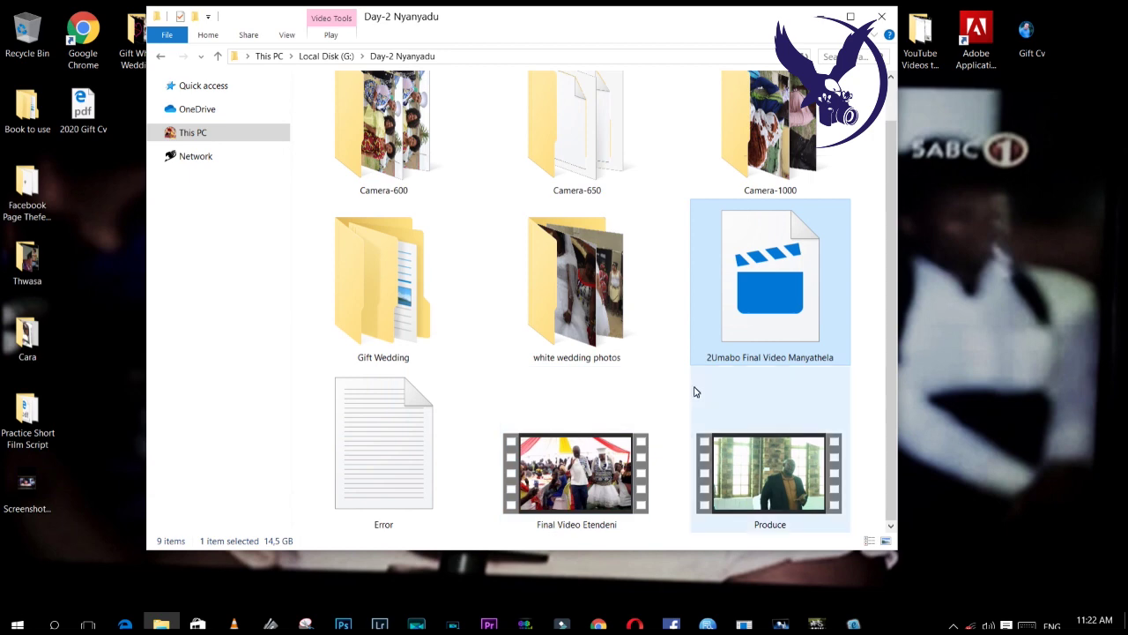
# Open the advanced security settings of the 2Umabo Final Video file
pyautogui.rightClick(735, 254)
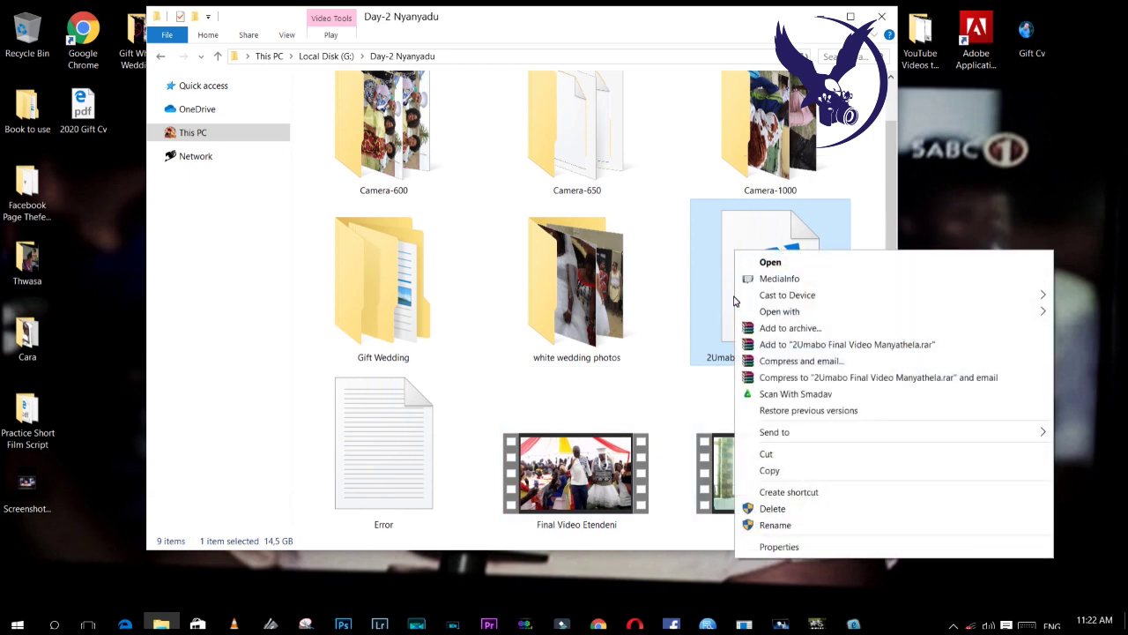
pyautogui.click(775, 548)
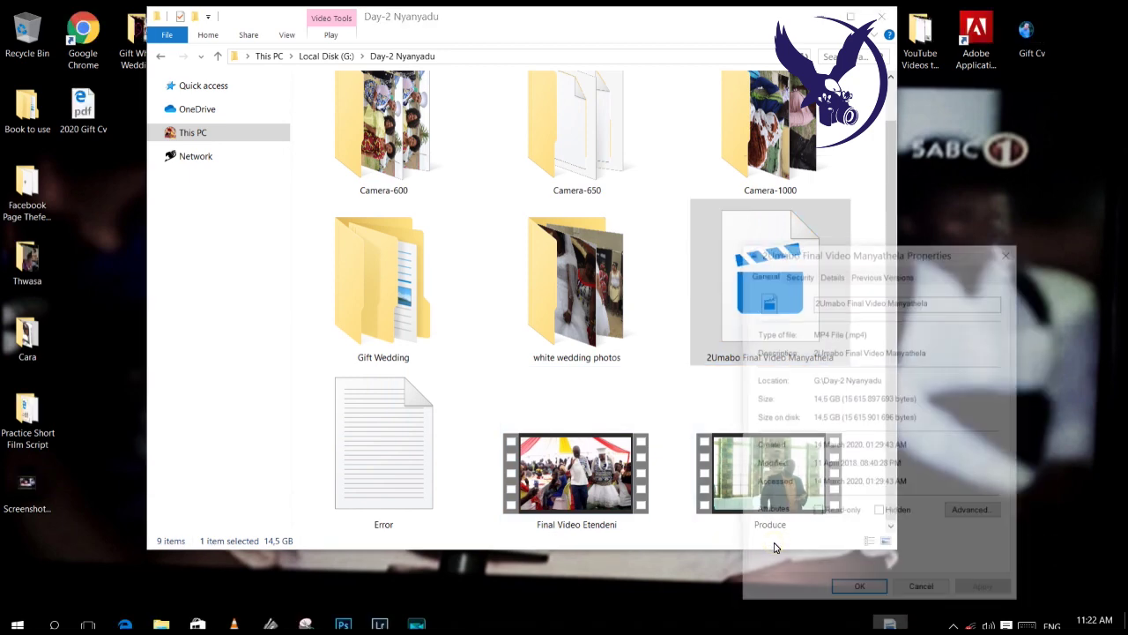
pyautogui.moveTo(882, 253); pyautogui.dragTo(436, 97)
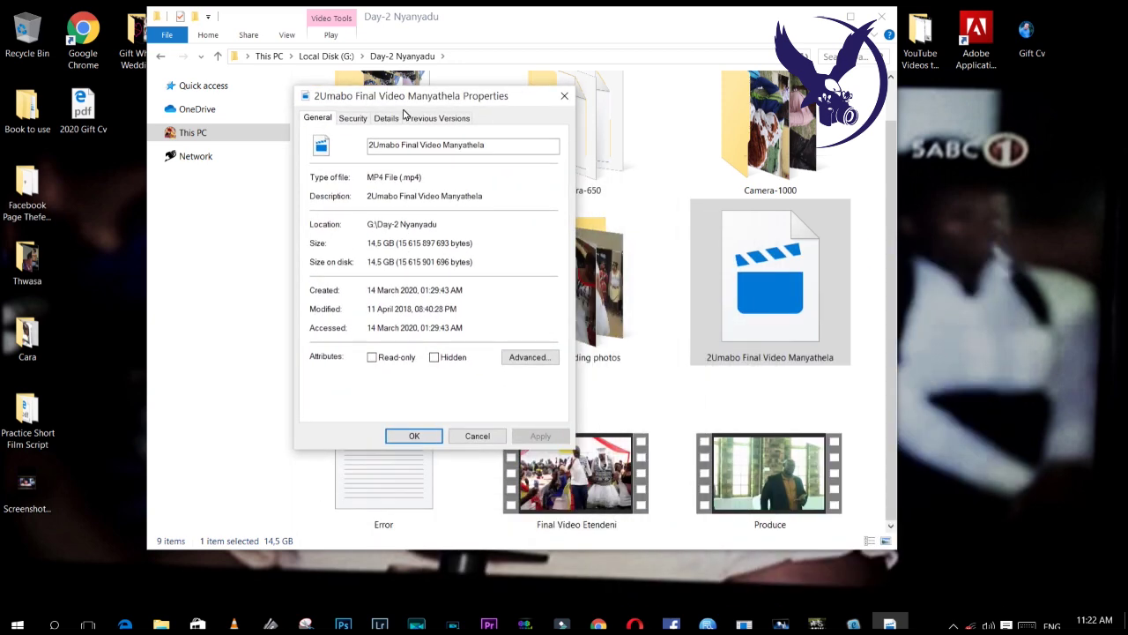
pyautogui.click(352, 120)
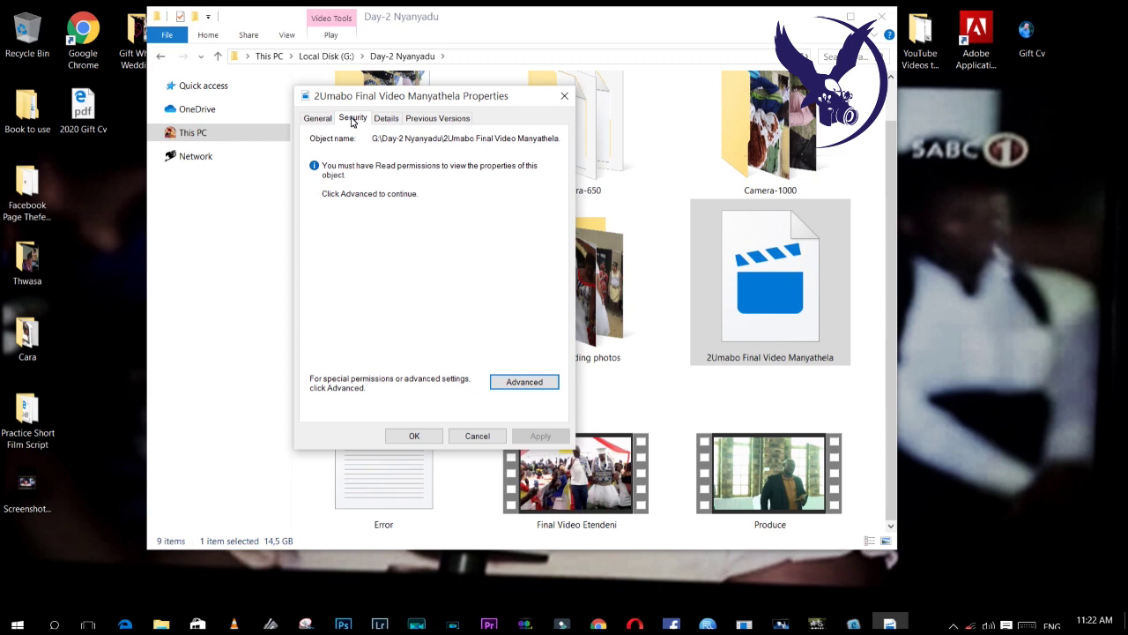
pyautogui.click(520, 384)
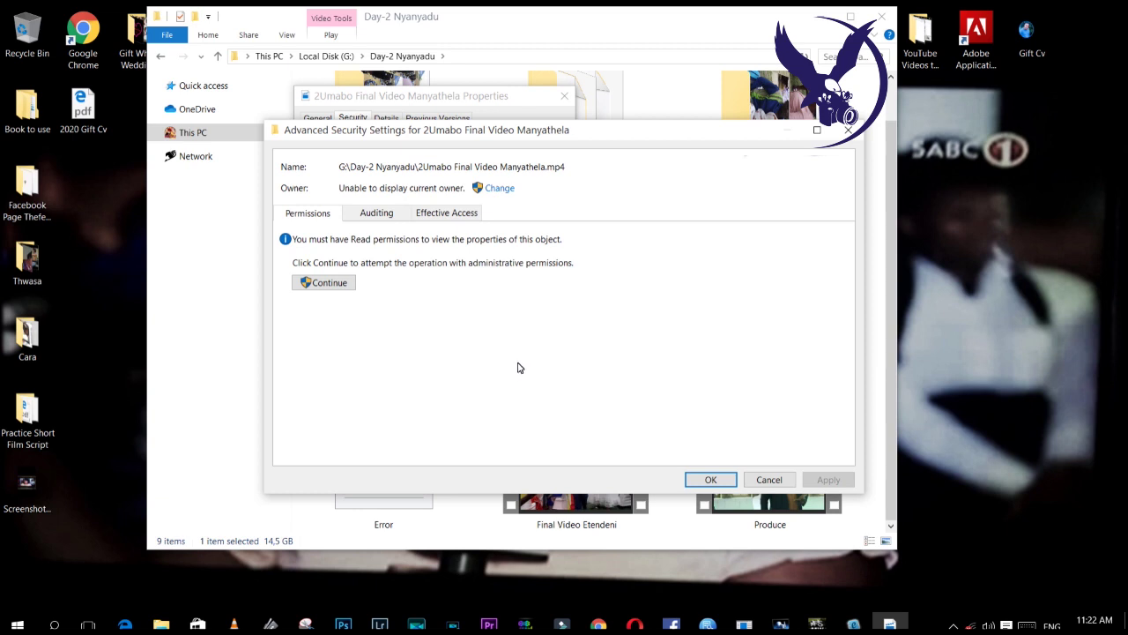
# Choose Access Control Assistance Operators from the account search results as the file's owner
pyautogui.click(498, 189)
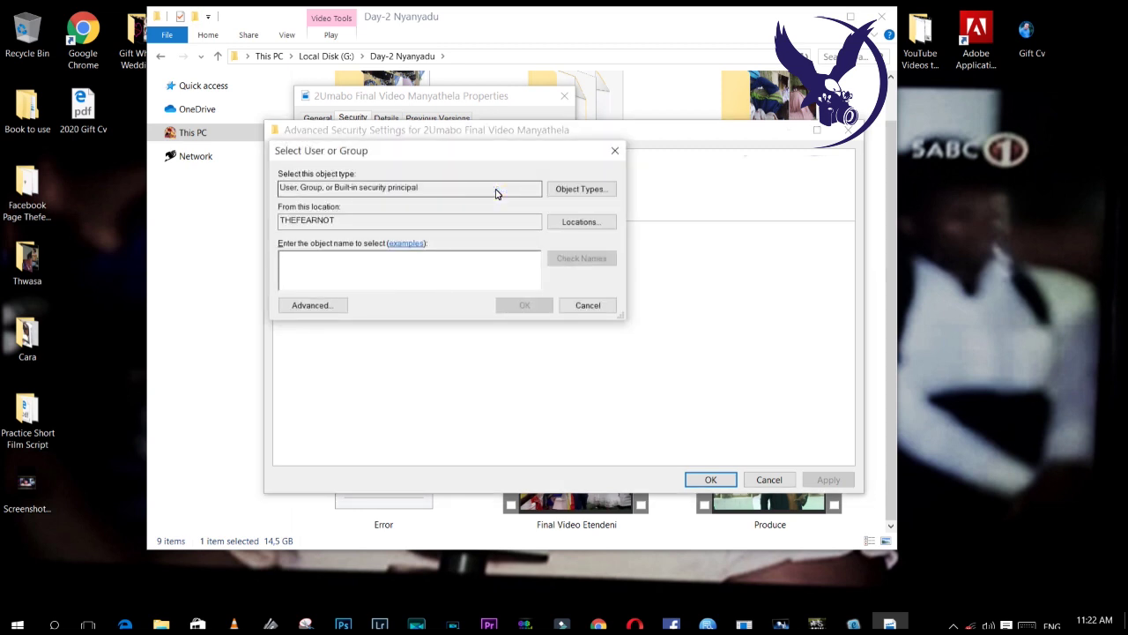
pyautogui.press('Tab')
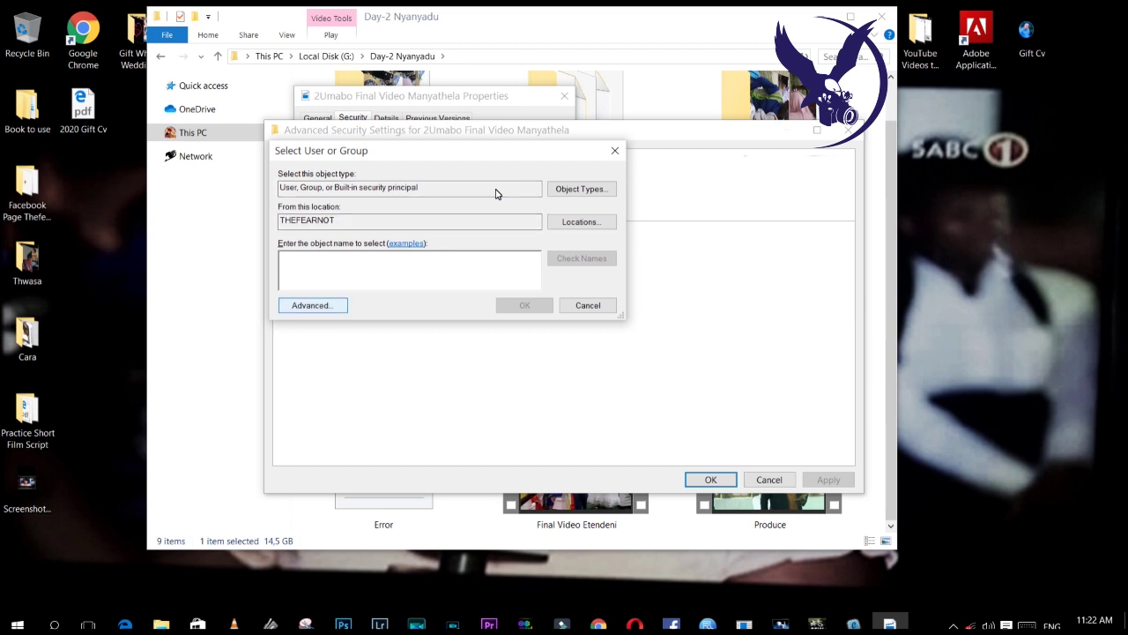
pyautogui.press('Return')
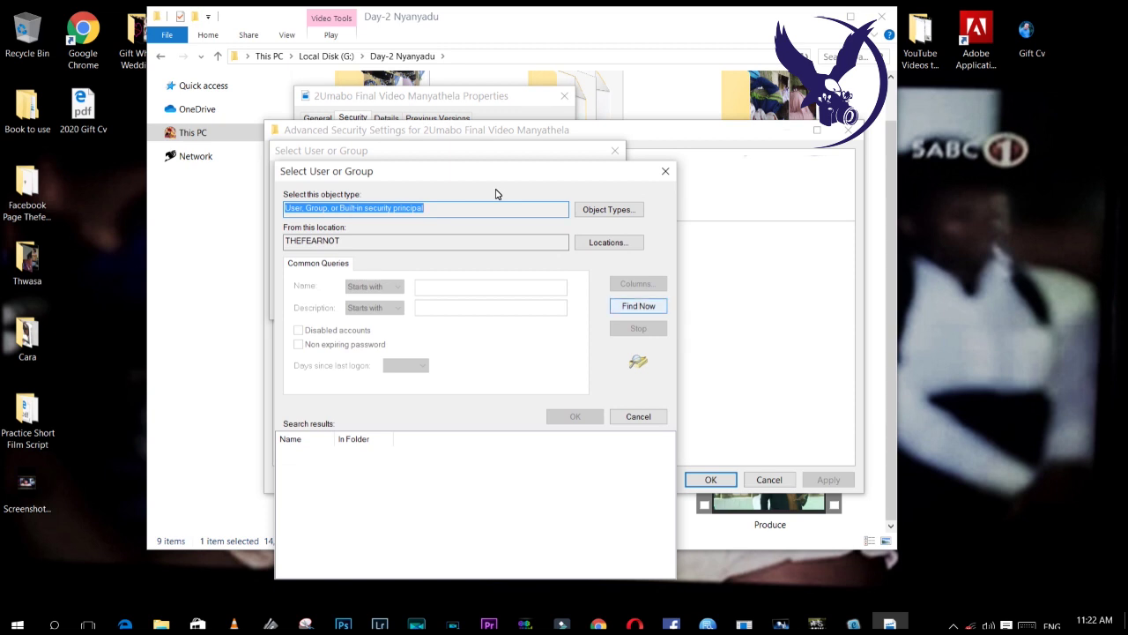
pyautogui.press('Return')
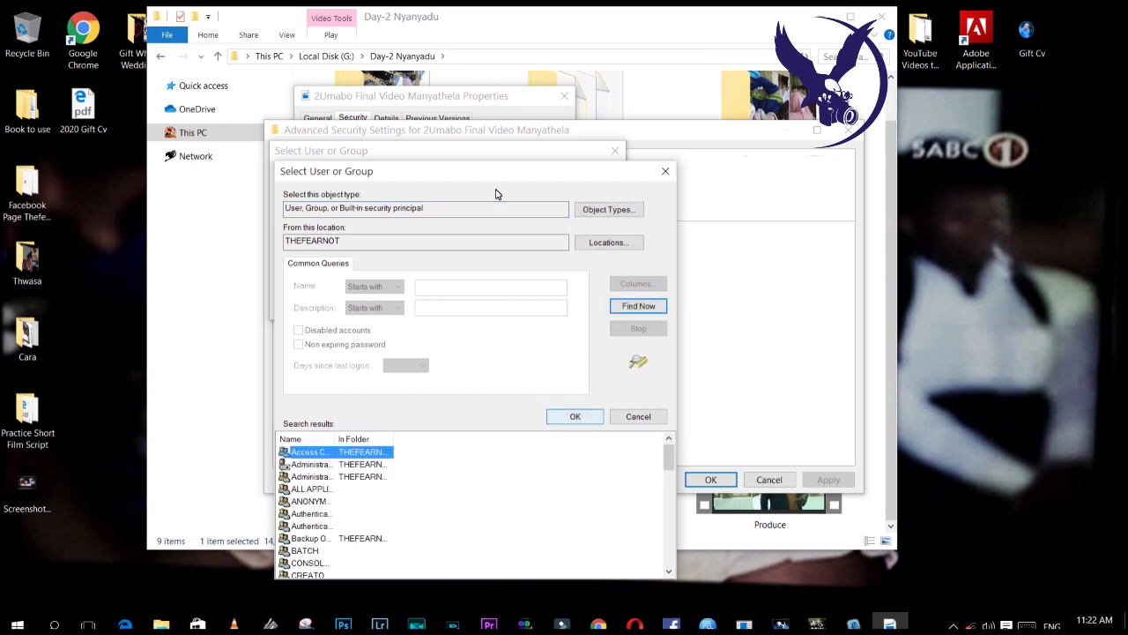
pyautogui.press('Return')
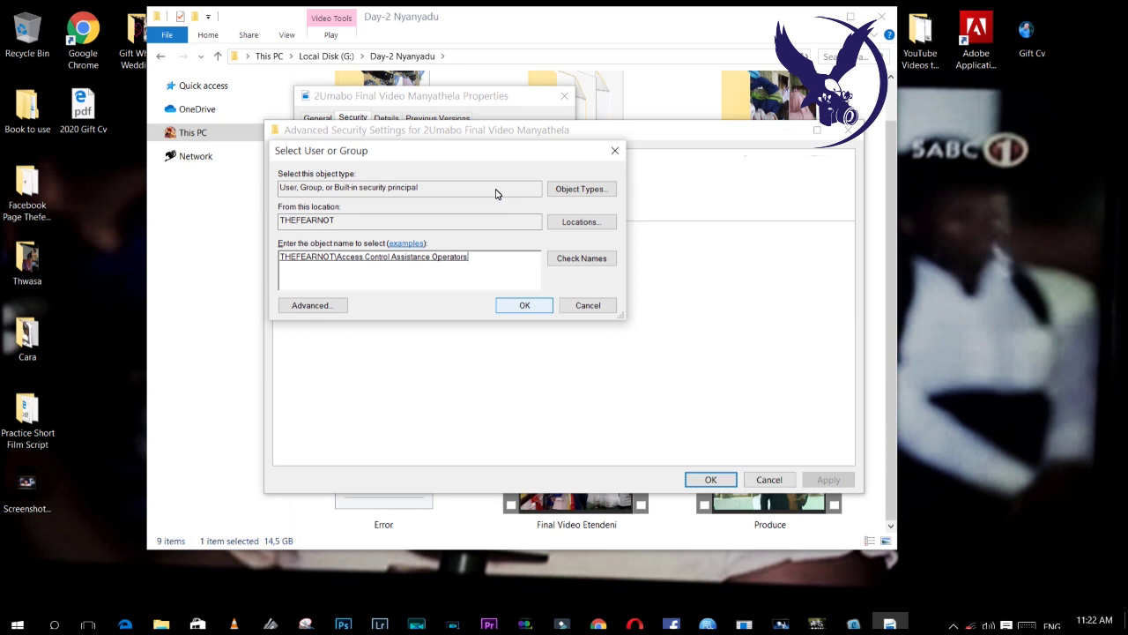
pyautogui.press('Return')
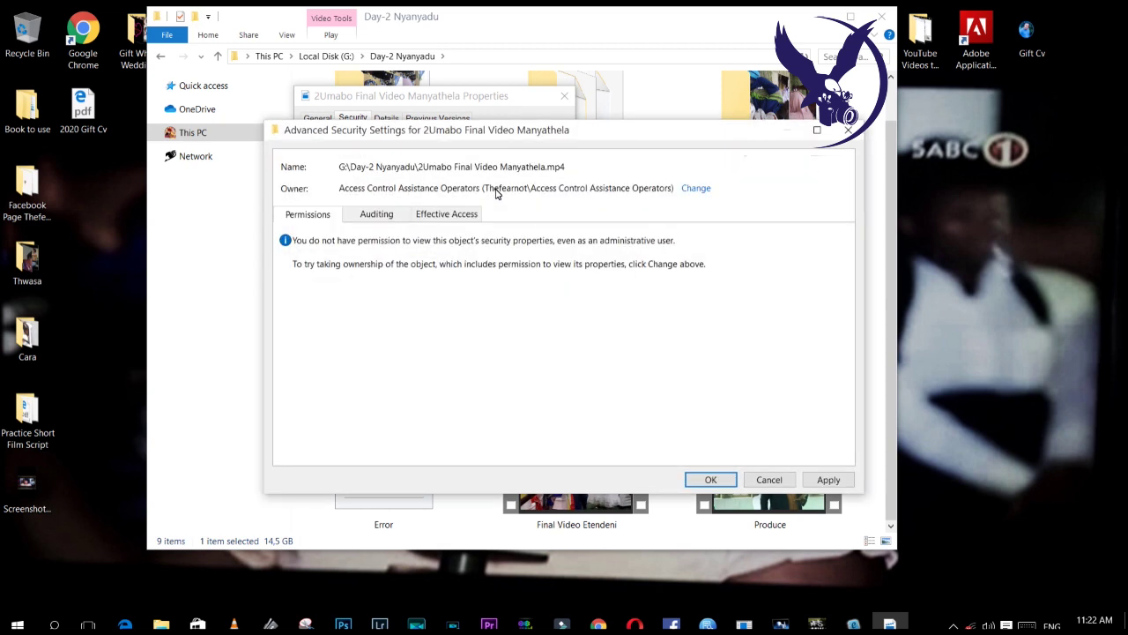
# Apply the ownership change and close the video file's security settings and properties
pyautogui.hotkey('alt', 'a')
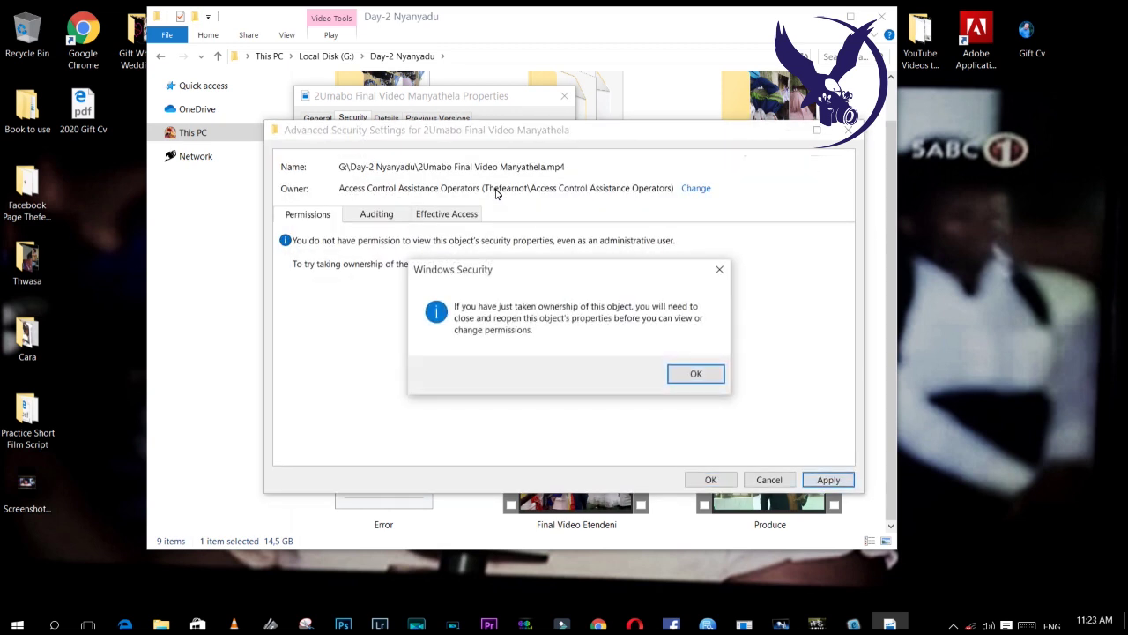
pyautogui.press('Return')
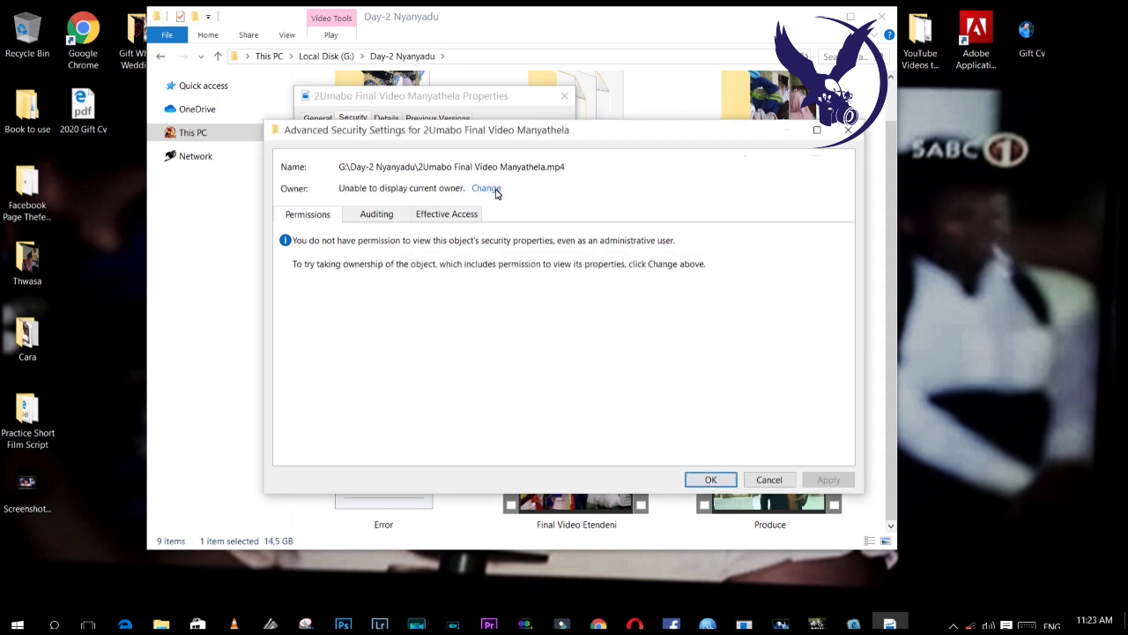
pyautogui.press('Return')
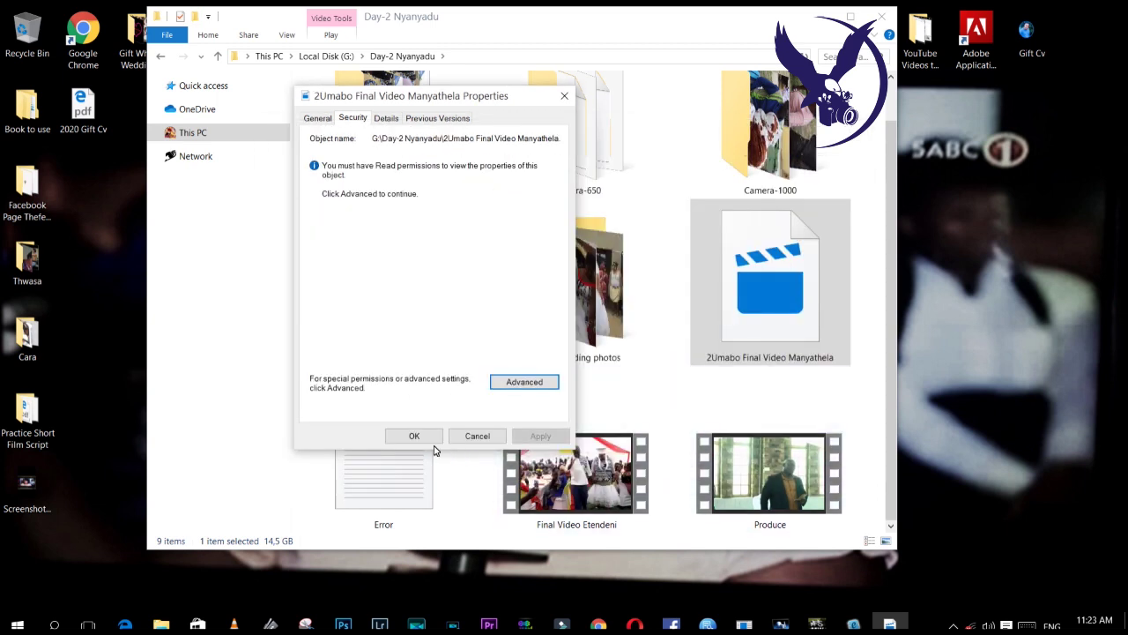
pyautogui.click(401, 437)
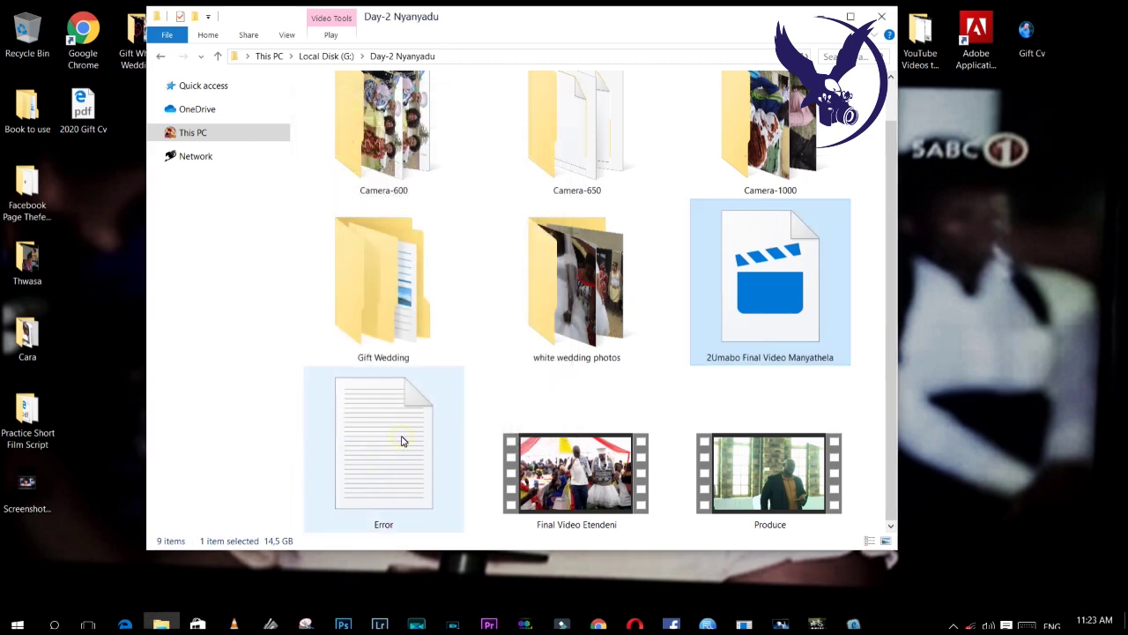
# Reopen the video file's advanced security settings and try to view its permissions with administrative rights
pyautogui.rightClick(742, 272)
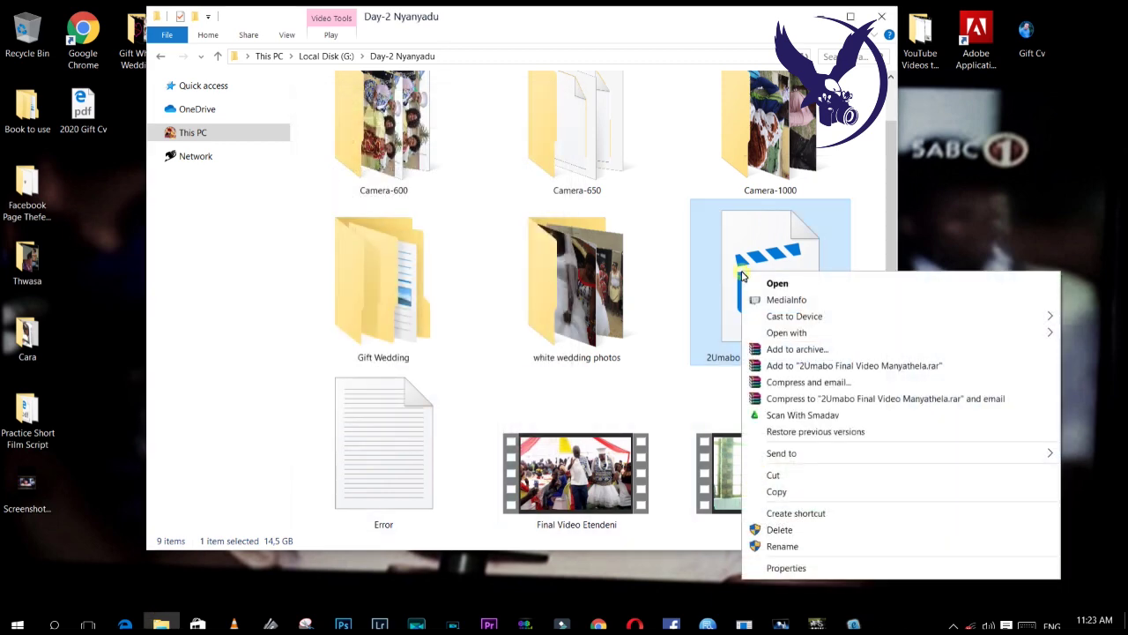
pyautogui.click(816, 572)
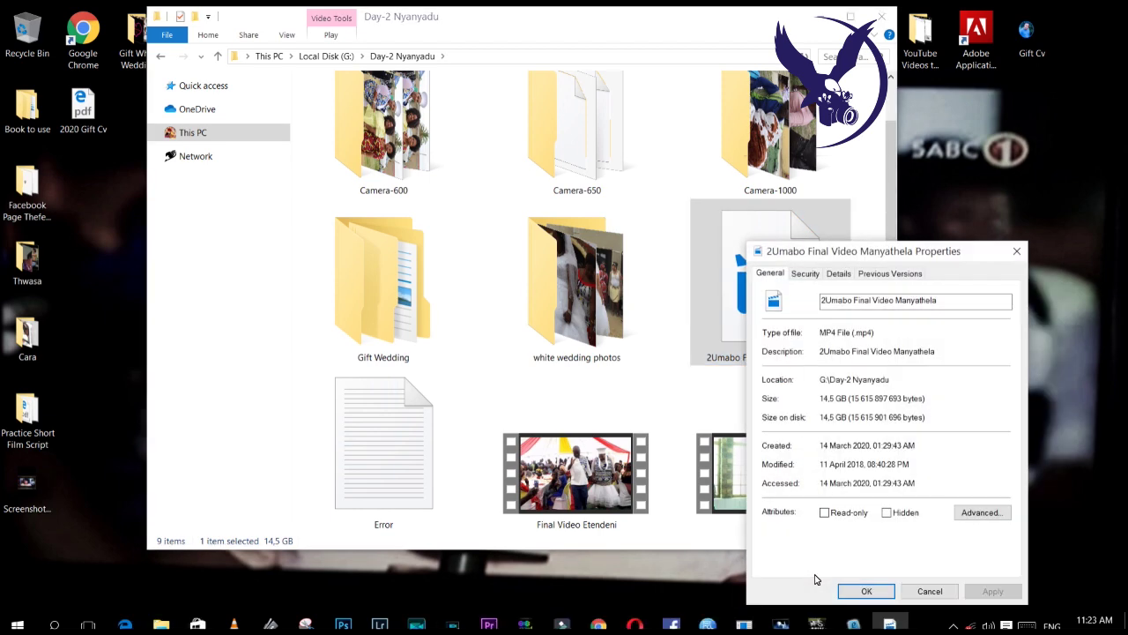
pyautogui.moveTo(899, 251); pyautogui.dragTo(468, 131)
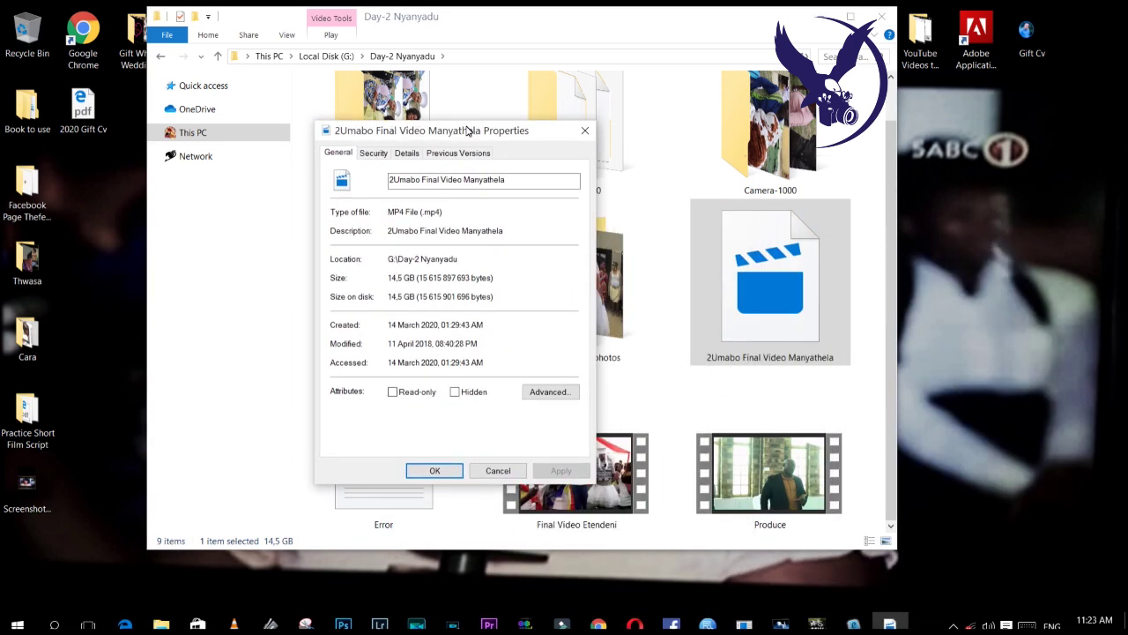
pyautogui.click(374, 152)
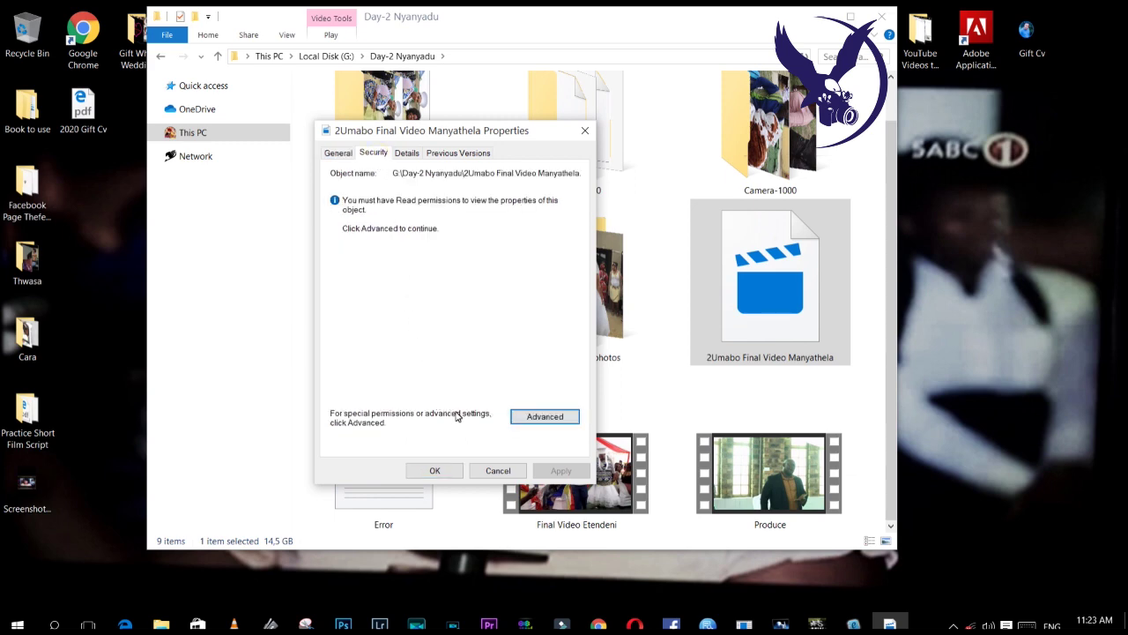
pyautogui.click(539, 419)
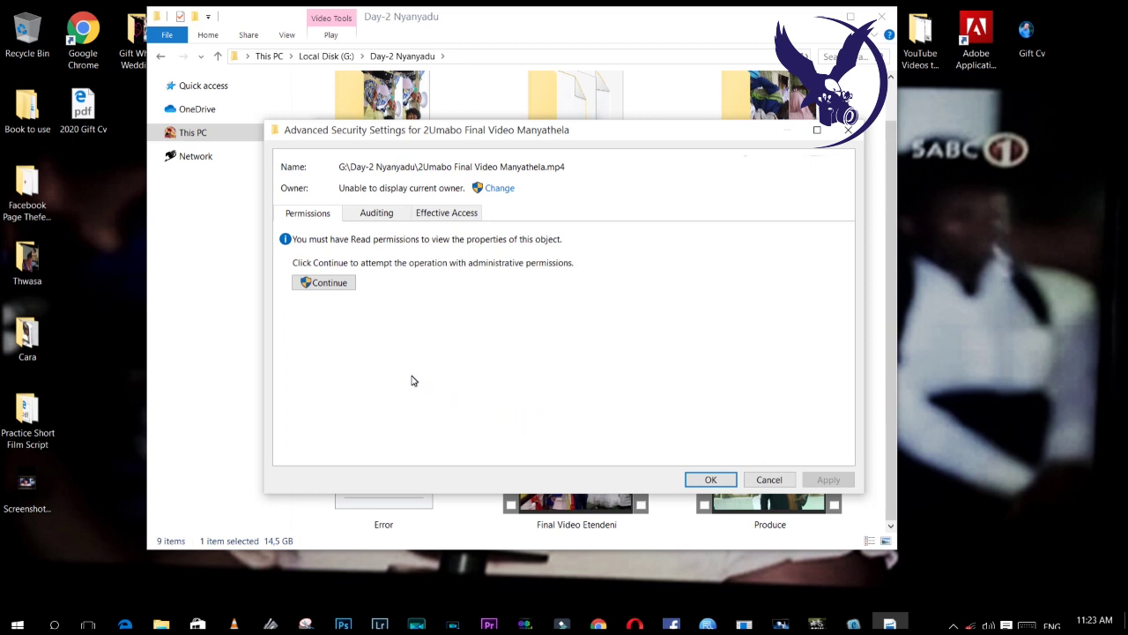
pyautogui.click(328, 284)
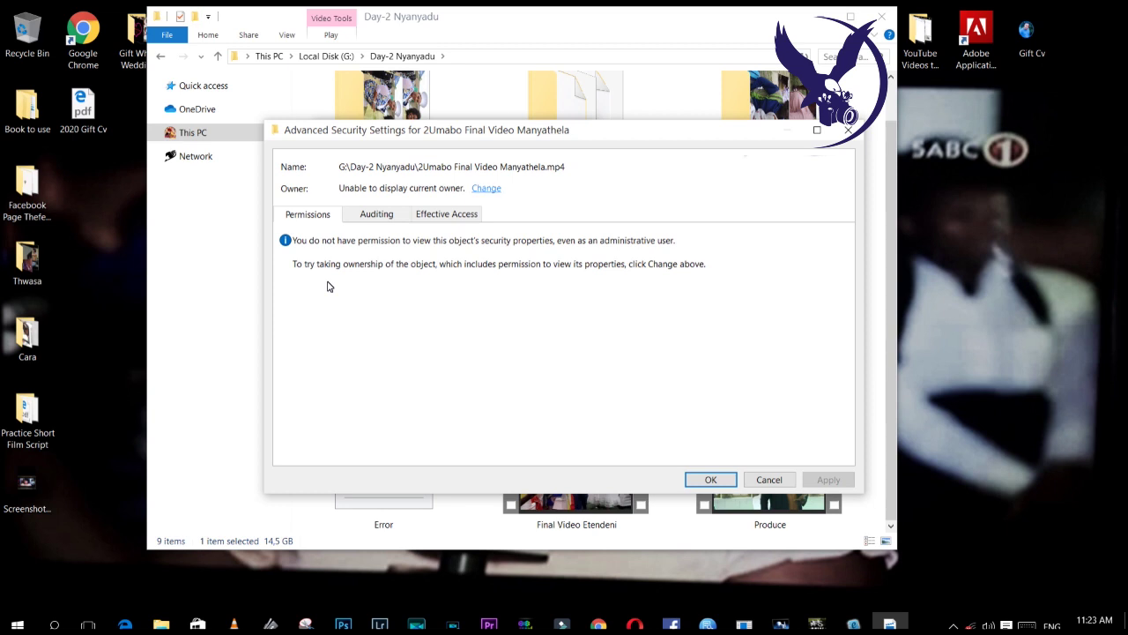
# Start another owner change for the file and limit the object types to Users only
pyautogui.press('Return')
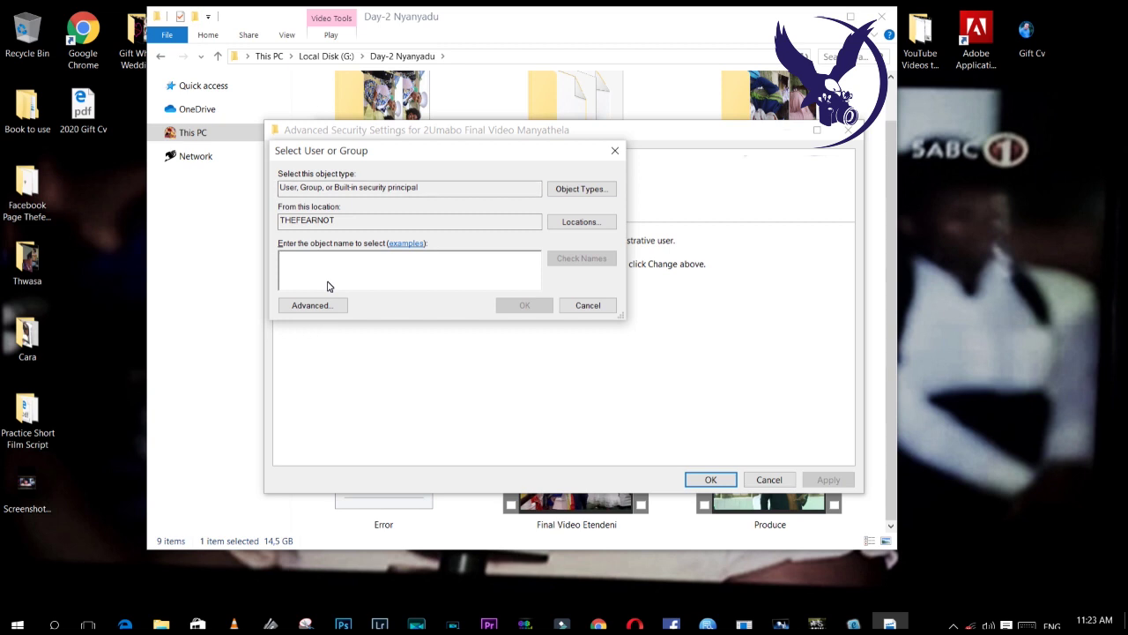
pyautogui.hotkey('alt', 'o')
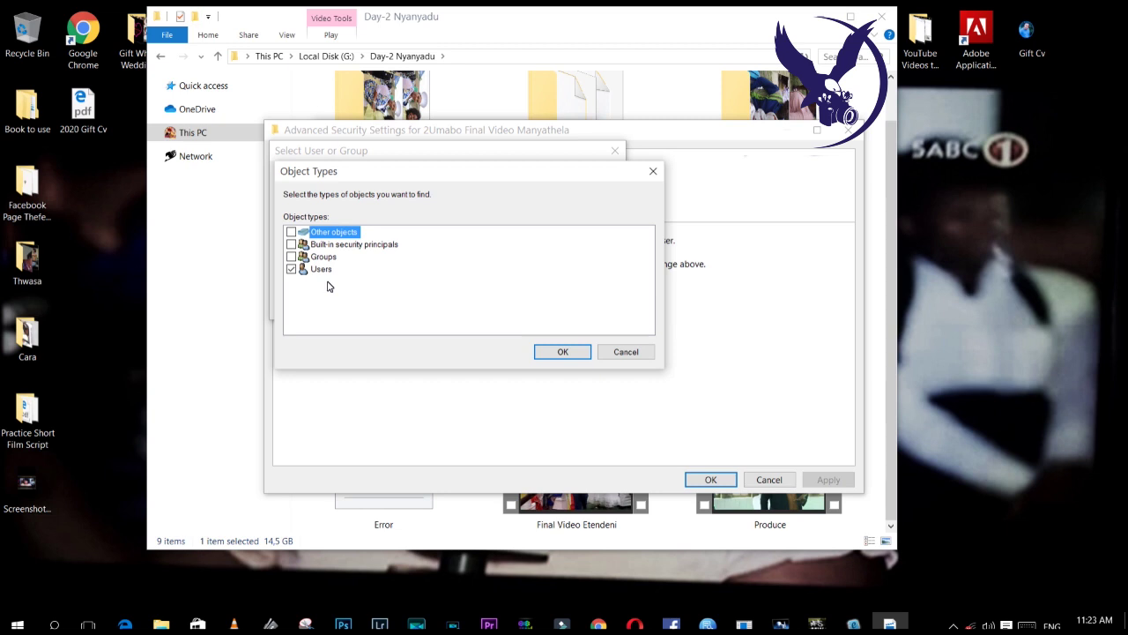
pyautogui.press('Return')
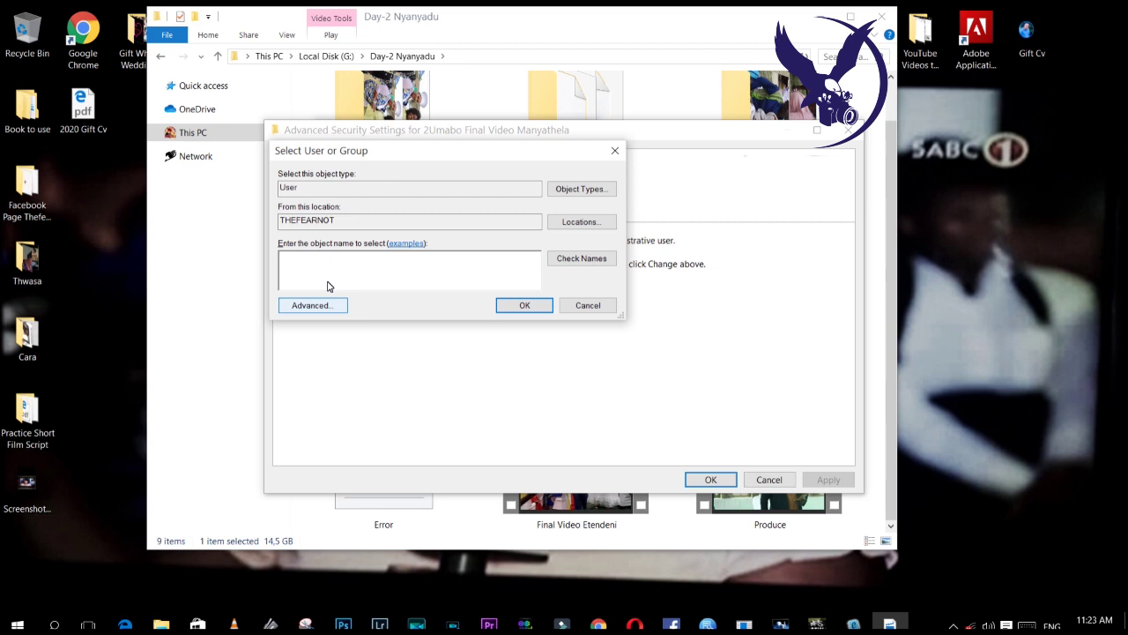
# Open the advanced account search, keeping Users as the object type and THEFEARNOT as the search location
pyautogui.press('Return')
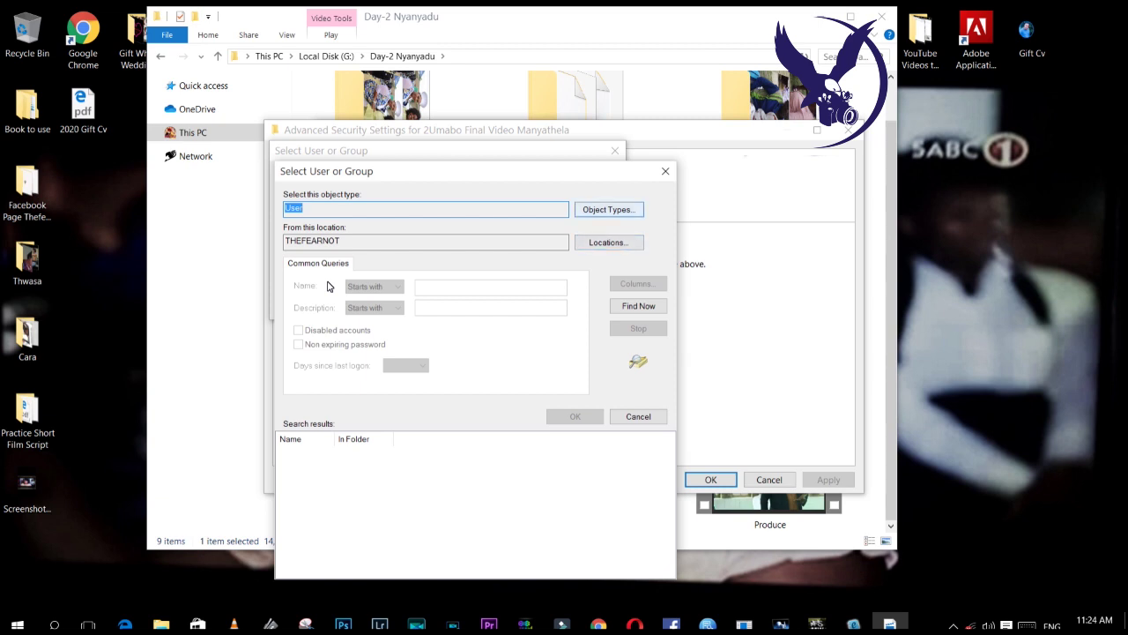
pyautogui.press('Return')
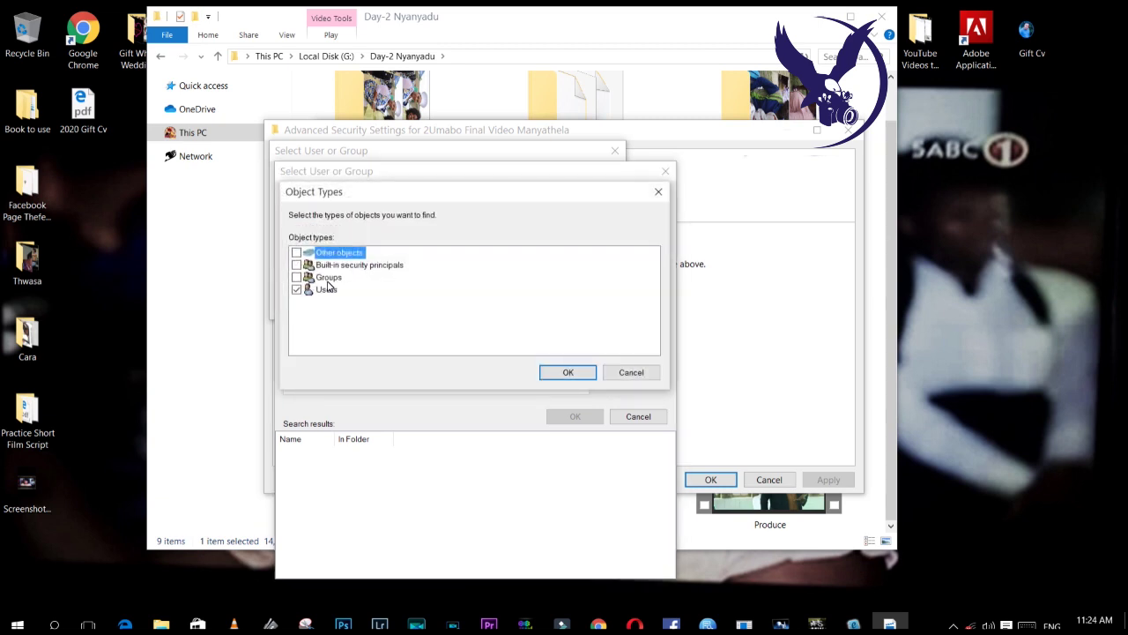
pyautogui.click(327, 285)
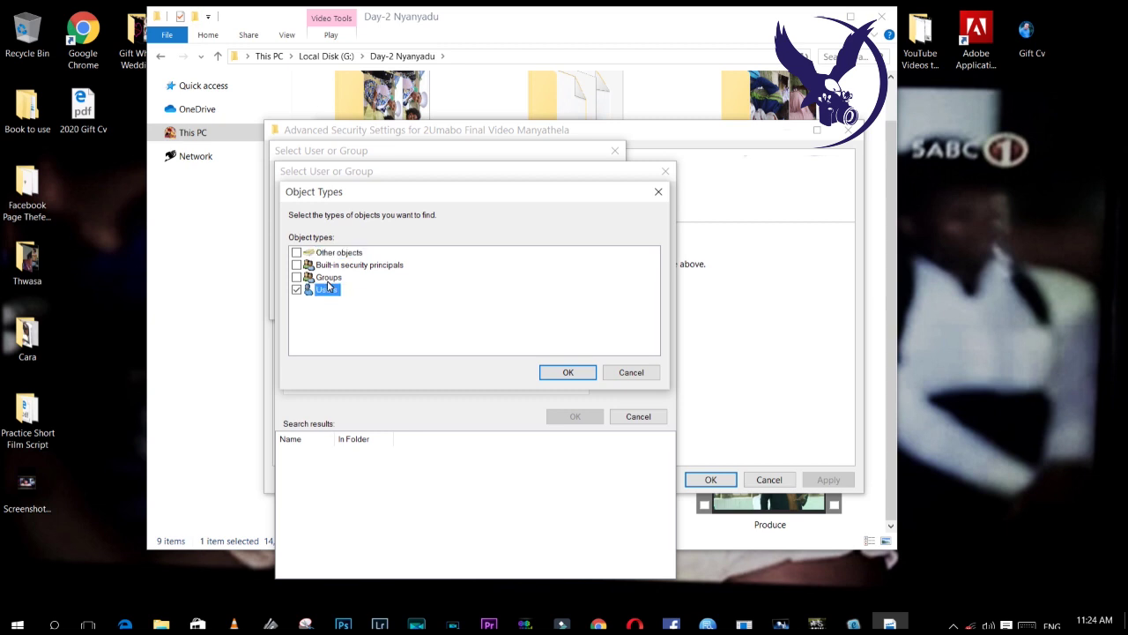
pyautogui.press('Return')
pyautogui.press('Tab')
pyautogui.press('Return')
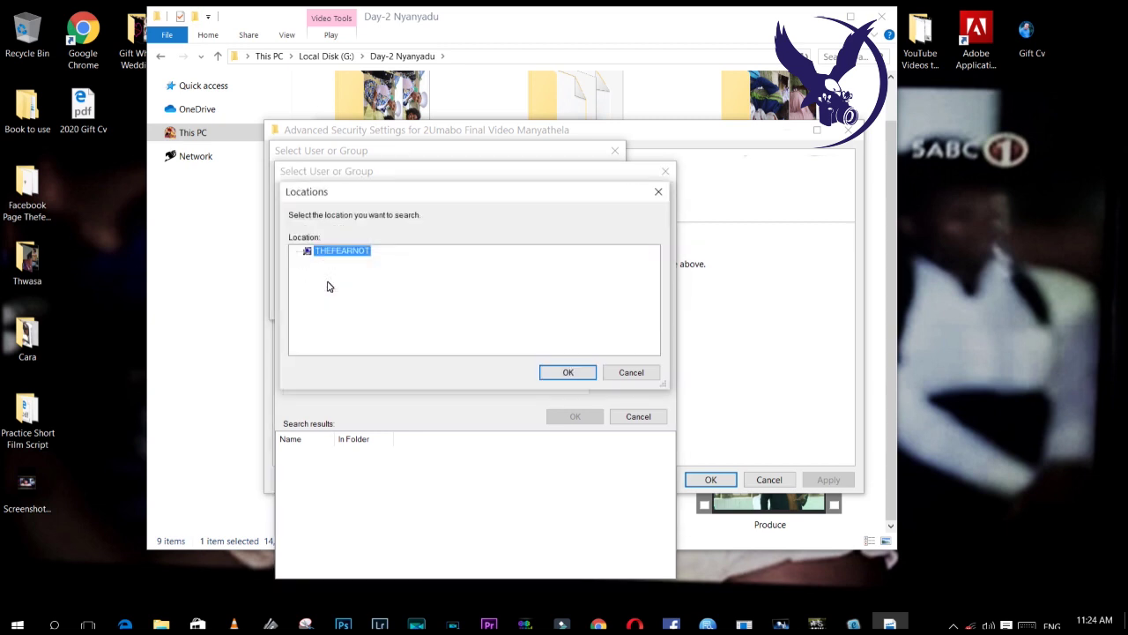
pyautogui.press('Return')
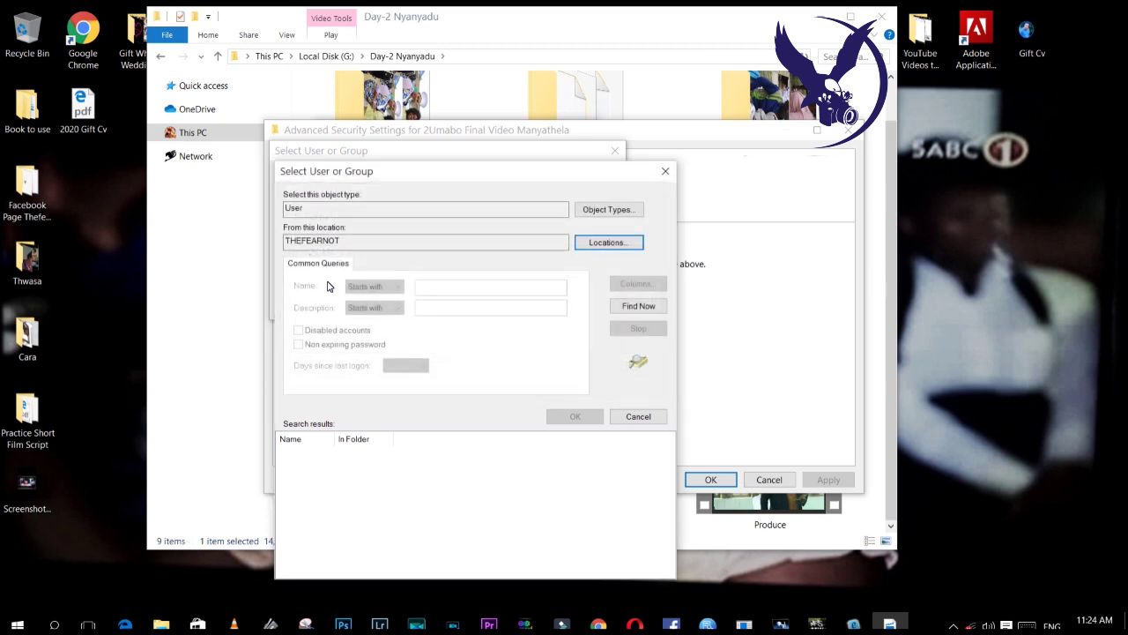
# List the accounts found on THEFEARNOT and choose Filming&Photography as the video file's new owner
pyautogui.press('Tab')
pyautogui.press('Return')
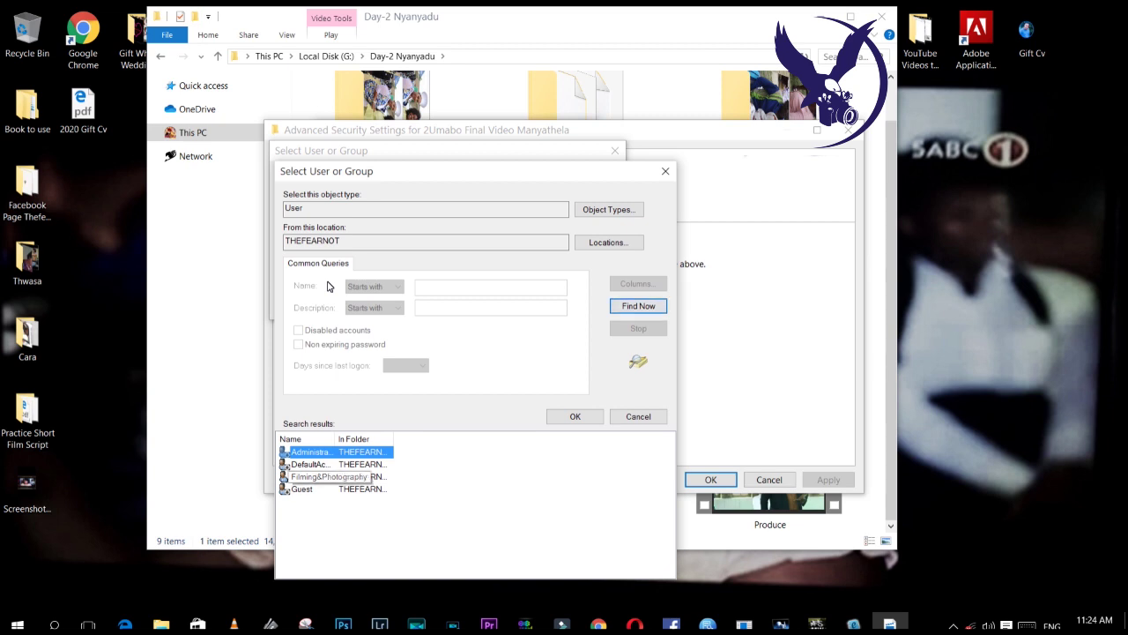
pyautogui.press('Down')
pyautogui.press('Down')
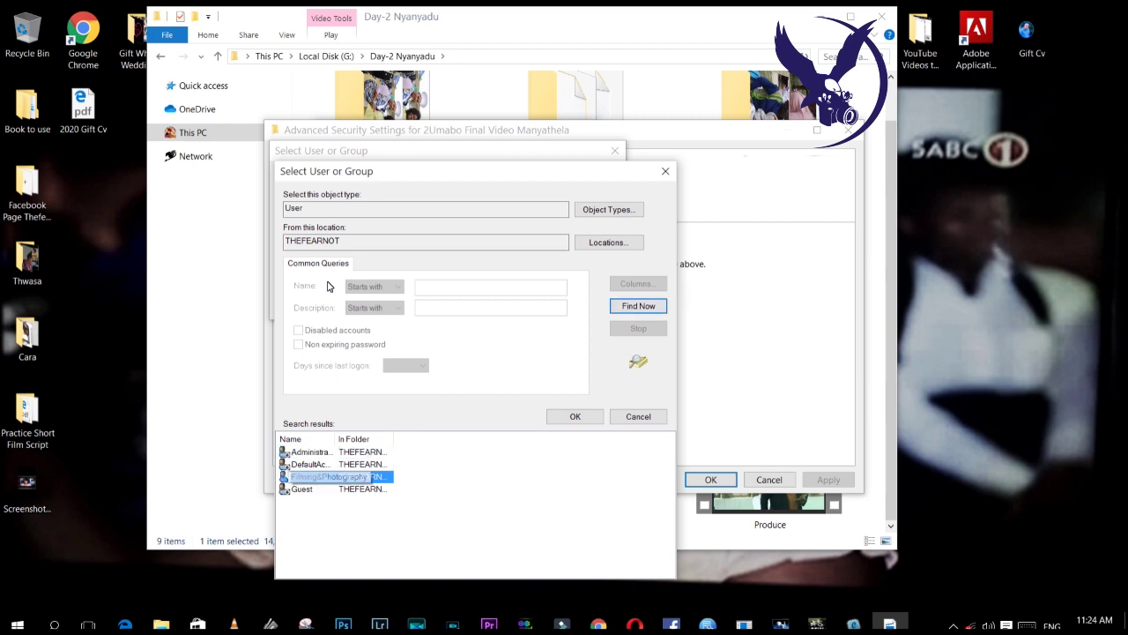
pyautogui.press('Tab')
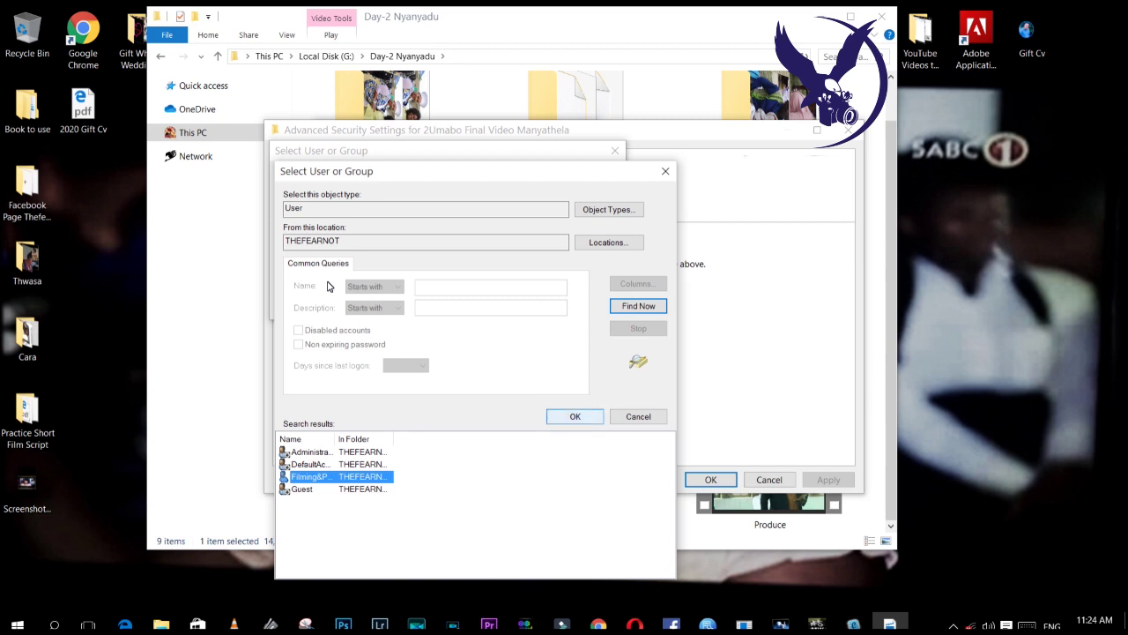
pyautogui.press('Return')
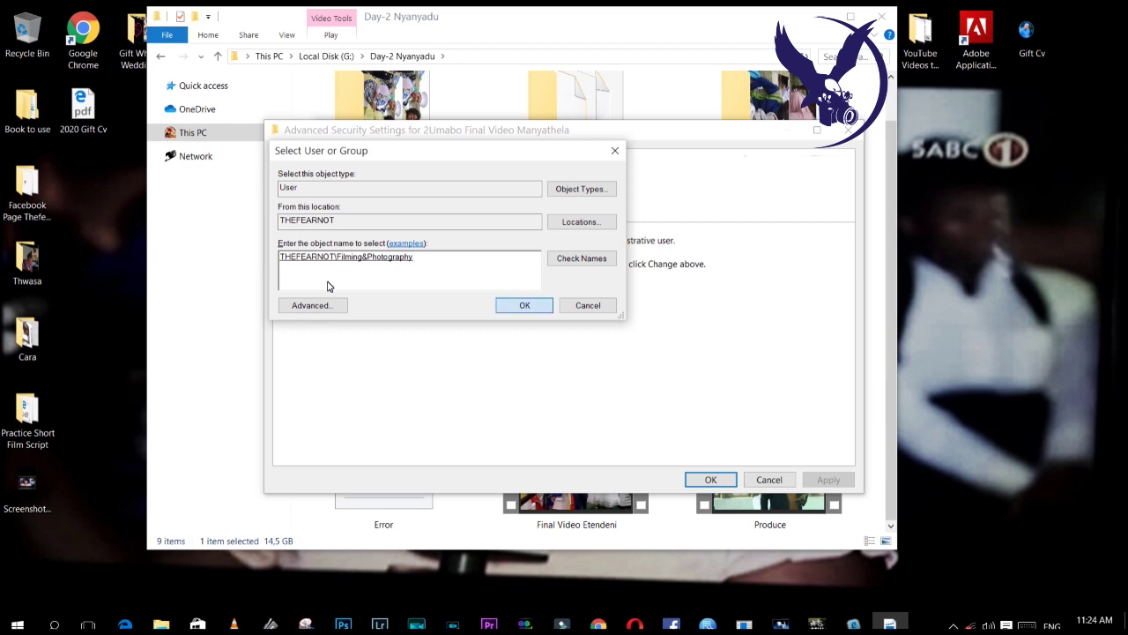
pyautogui.press('Return')
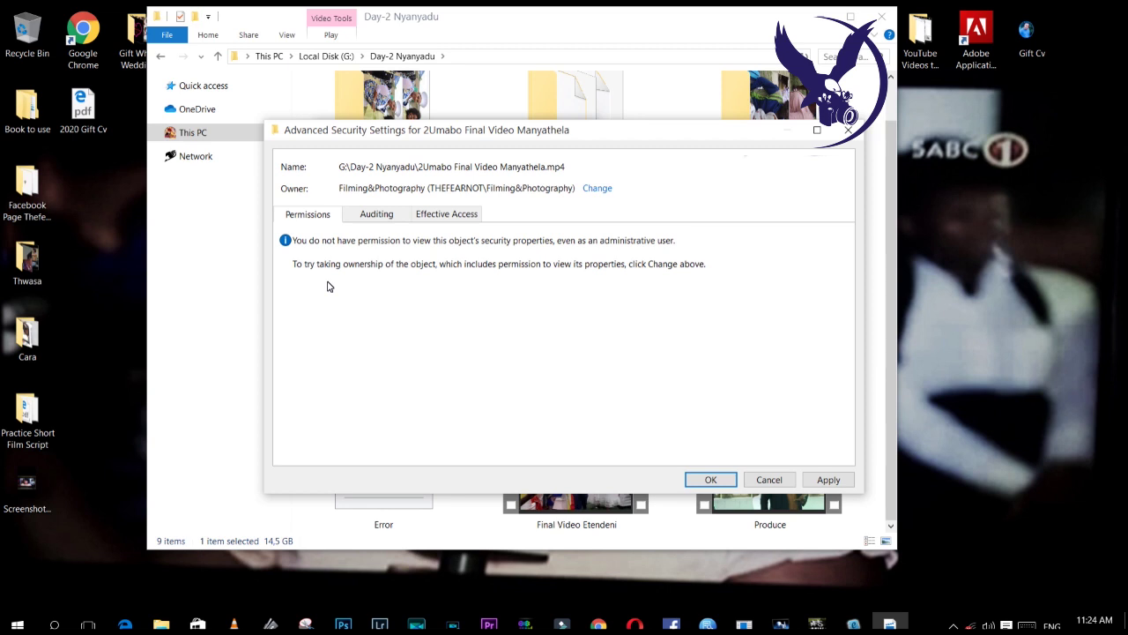
# Apply the ownership change and close the video file's advanced security settings and properties
pyautogui.hotkey('alt', 'a')
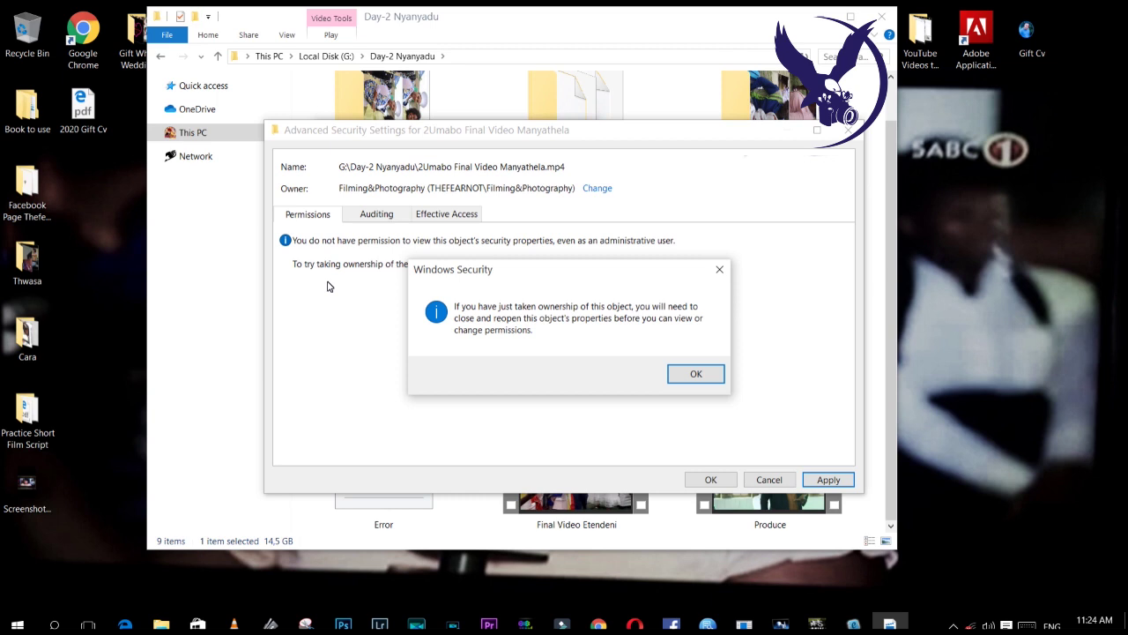
pyautogui.press('Return')
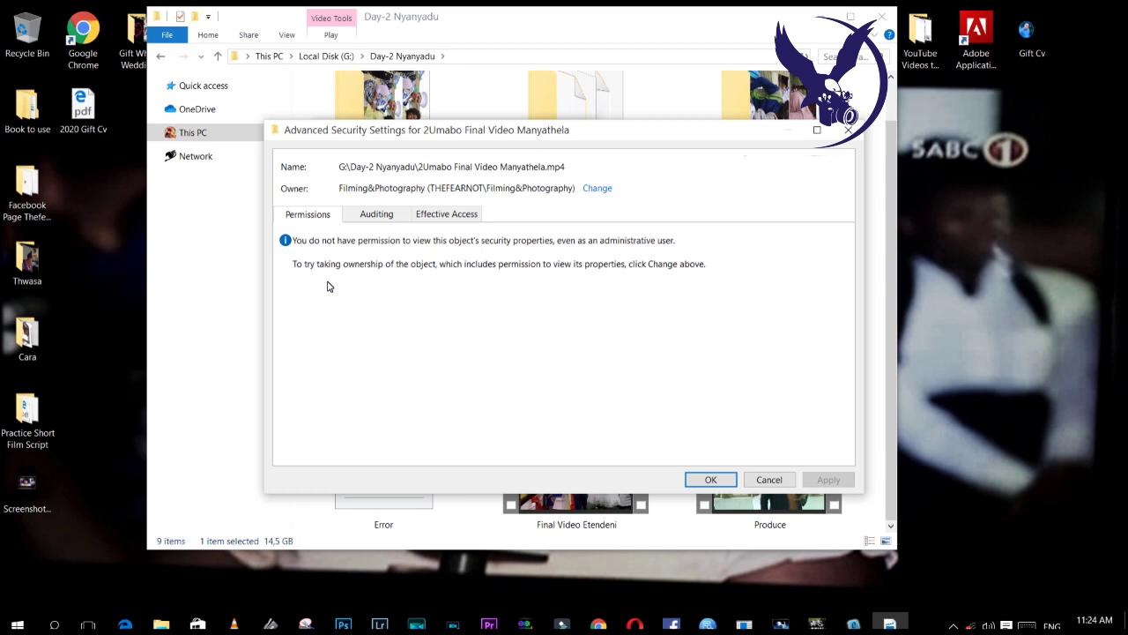
pyautogui.press('Return')
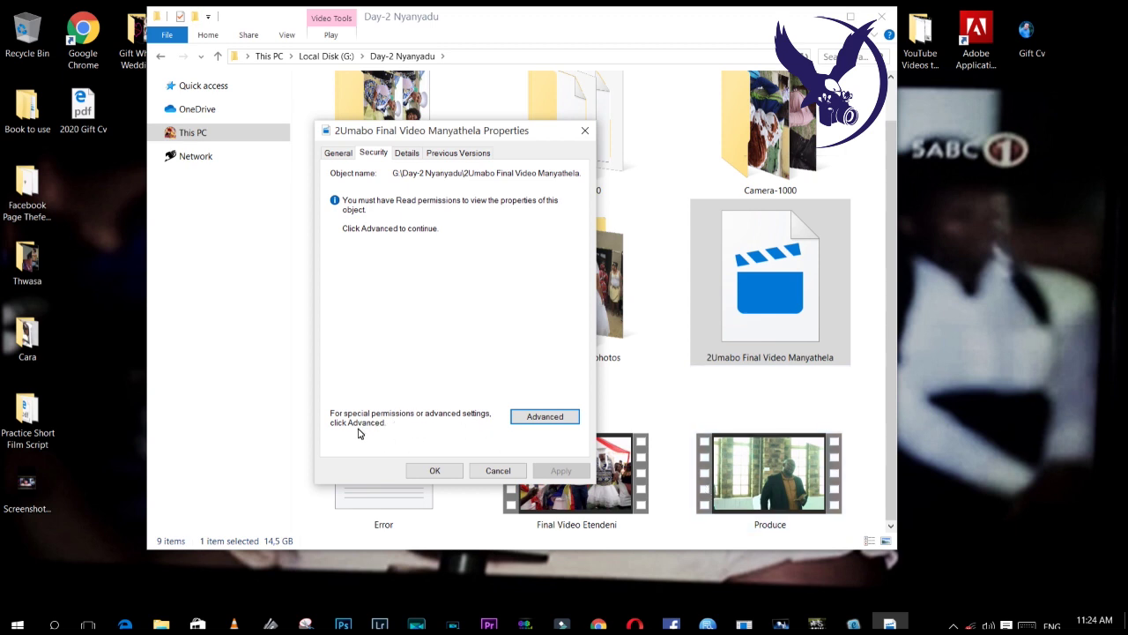
pyautogui.click(431, 469)
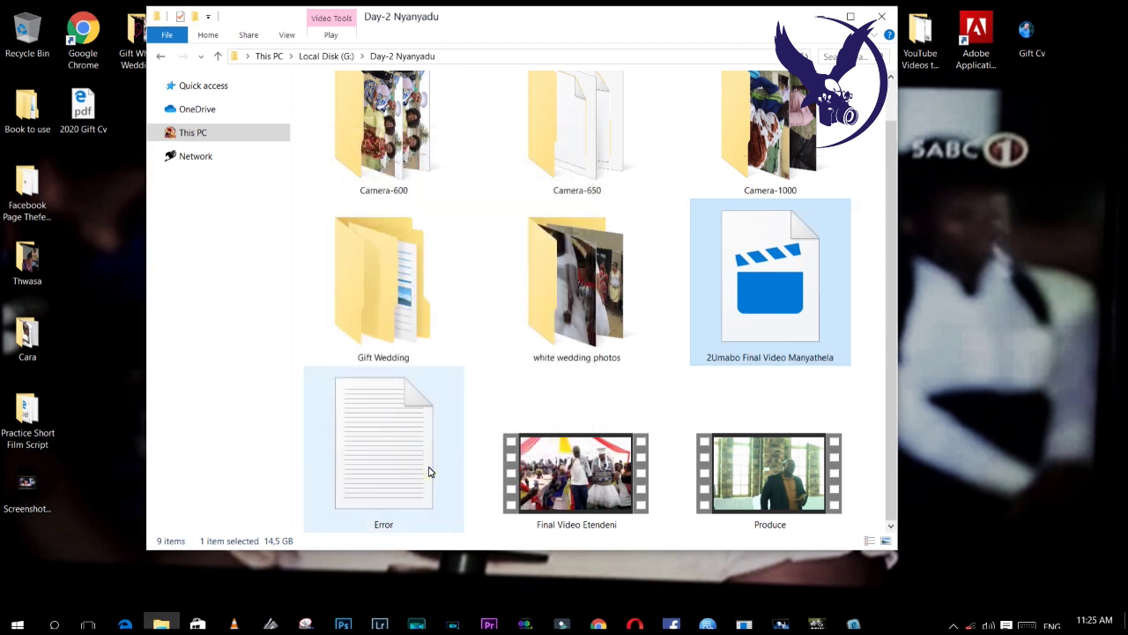
# Refresh the contents of the Day-2 Nyanyadu folder
pyautogui.rightClick(663, 358)
pyautogui.click(685, 411)
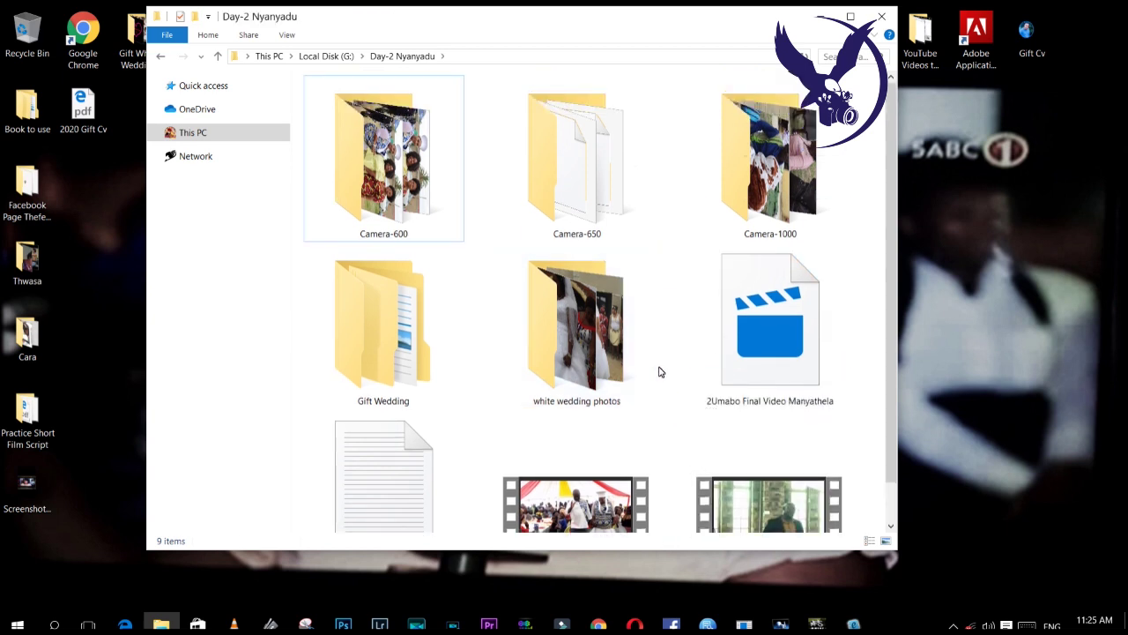
pyautogui.rightClick(659, 381)
pyautogui.click(683, 428)
pyautogui.rightClick(679, 368)
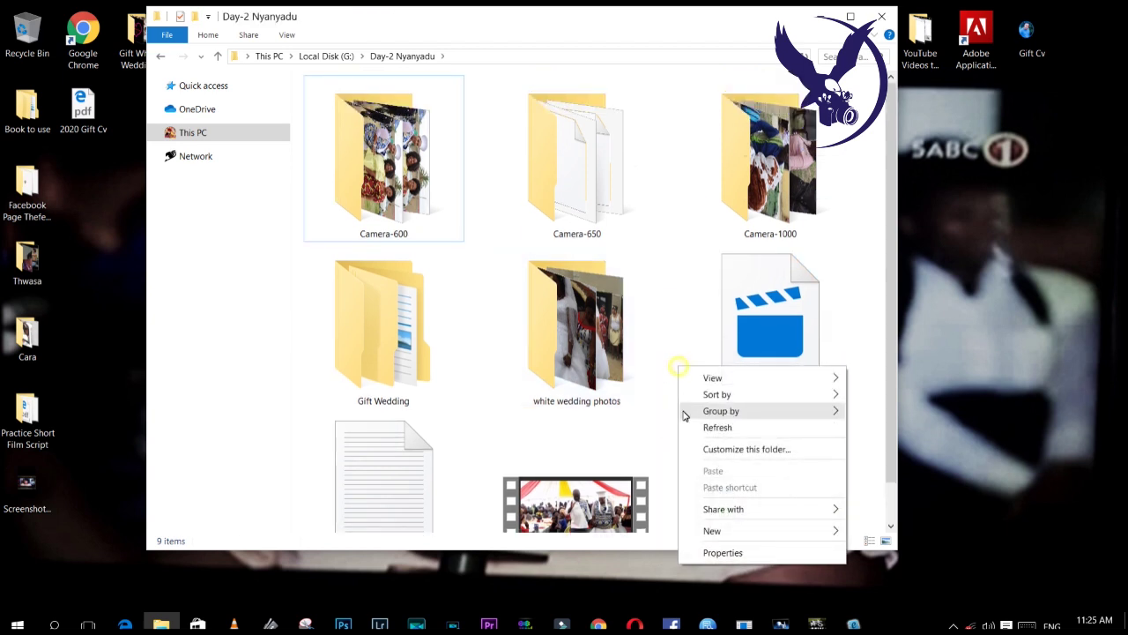
pyautogui.click(691, 426)
# Try to play the 2Umabo Final Video Manyathela file in Film & TV and close the player
pyautogui.doubleClick(765, 320)
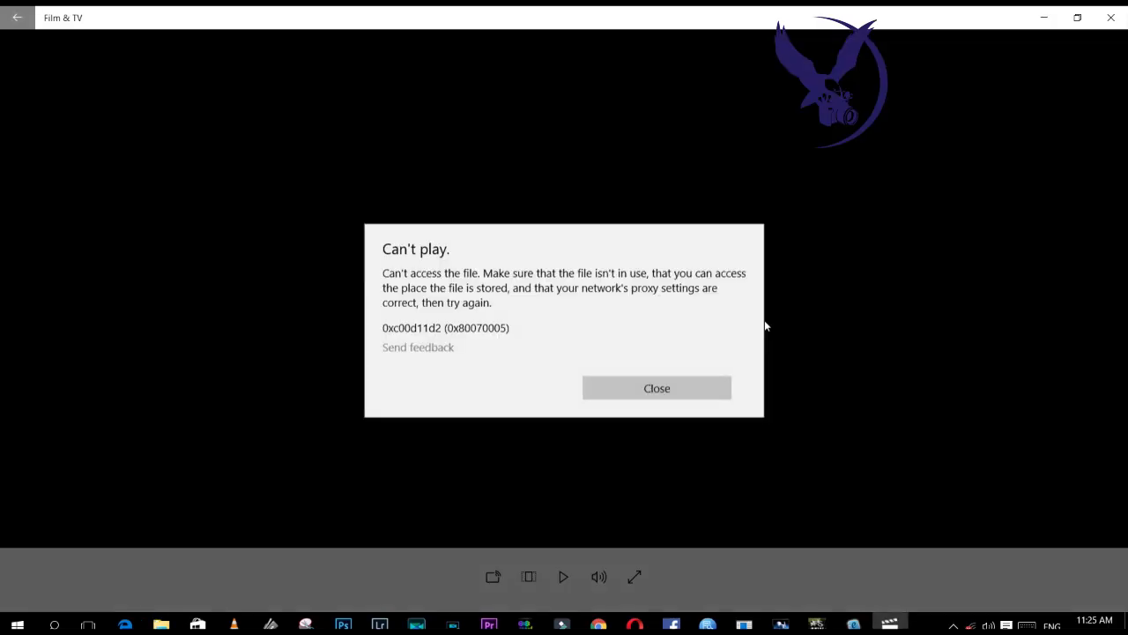
pyautogui.click(674, 389)
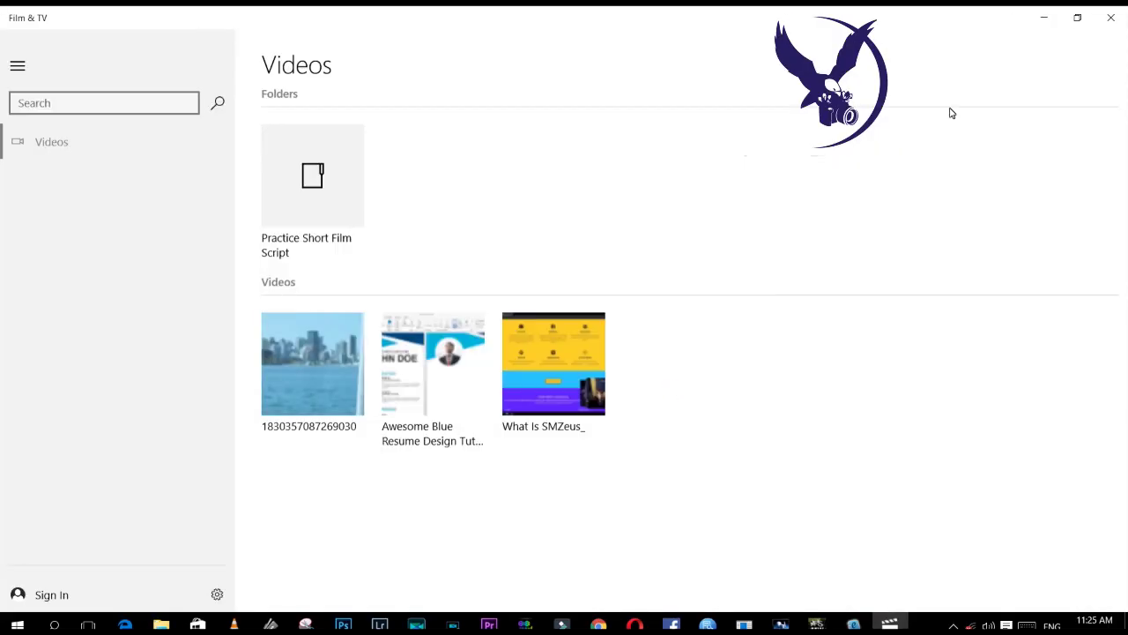
pyautogui.click(1111, 17)
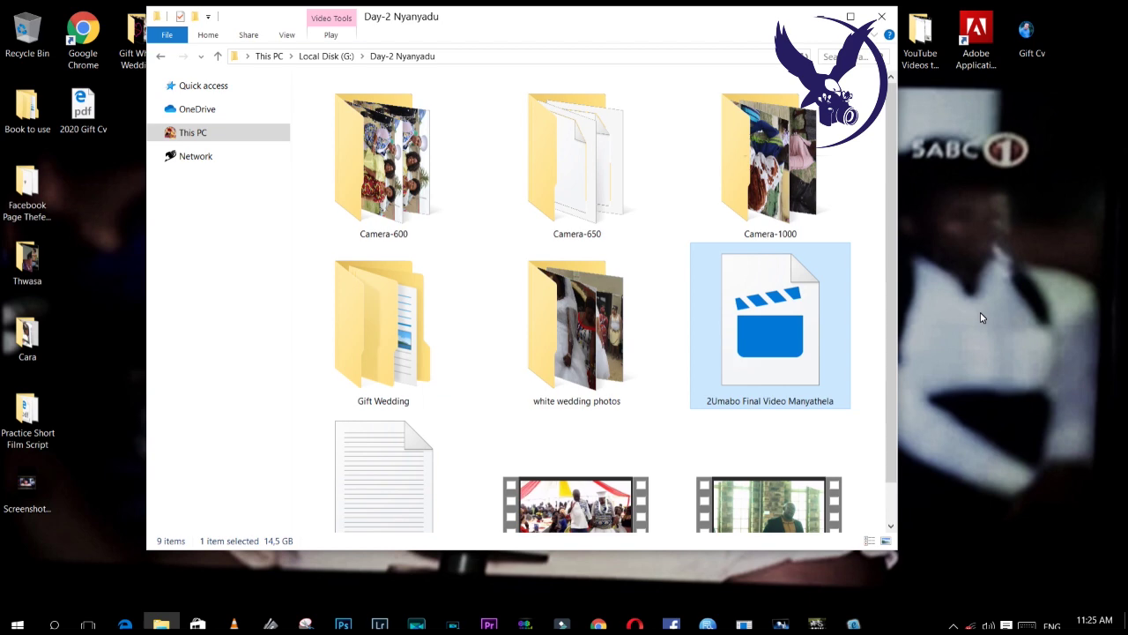
# Open the security properties of 2Umabo Final Video Manyathela and start editing its permissions
pyautogui.rightClick(760, 328)
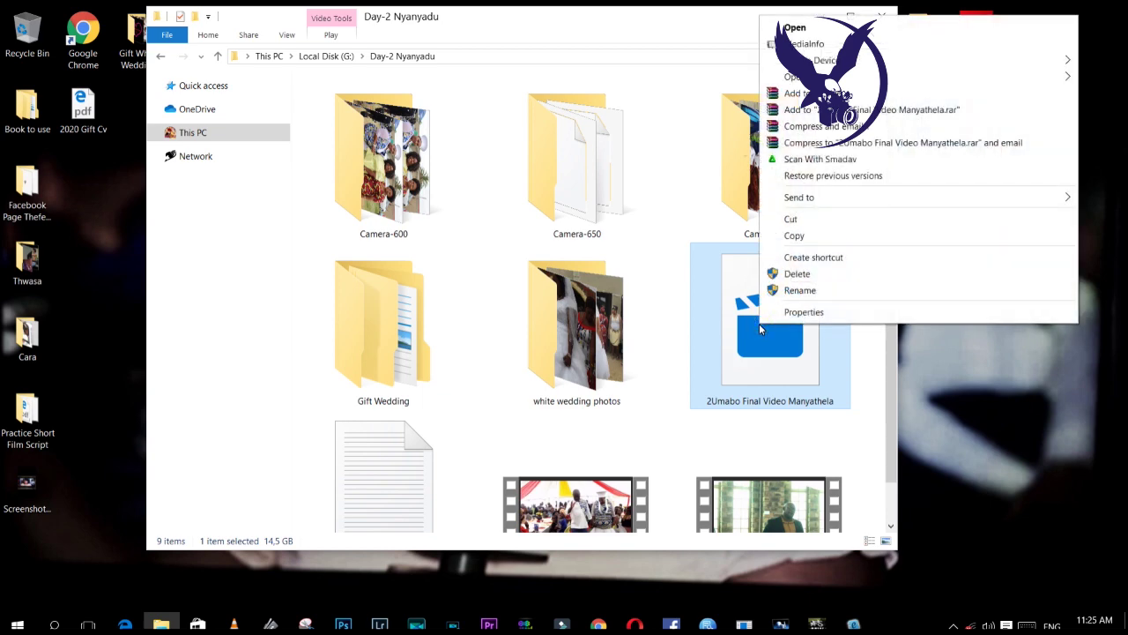
pyautogui.click(793, 313)
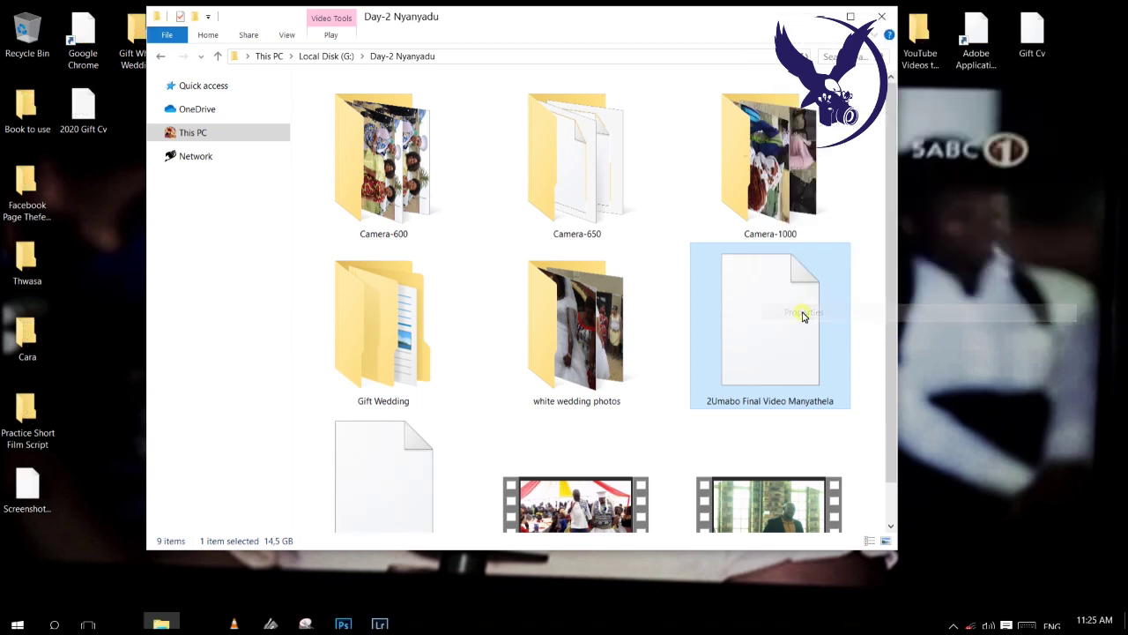
pyautogui.moveTo(869, 255); pyautogui.dragTo(397, 72)
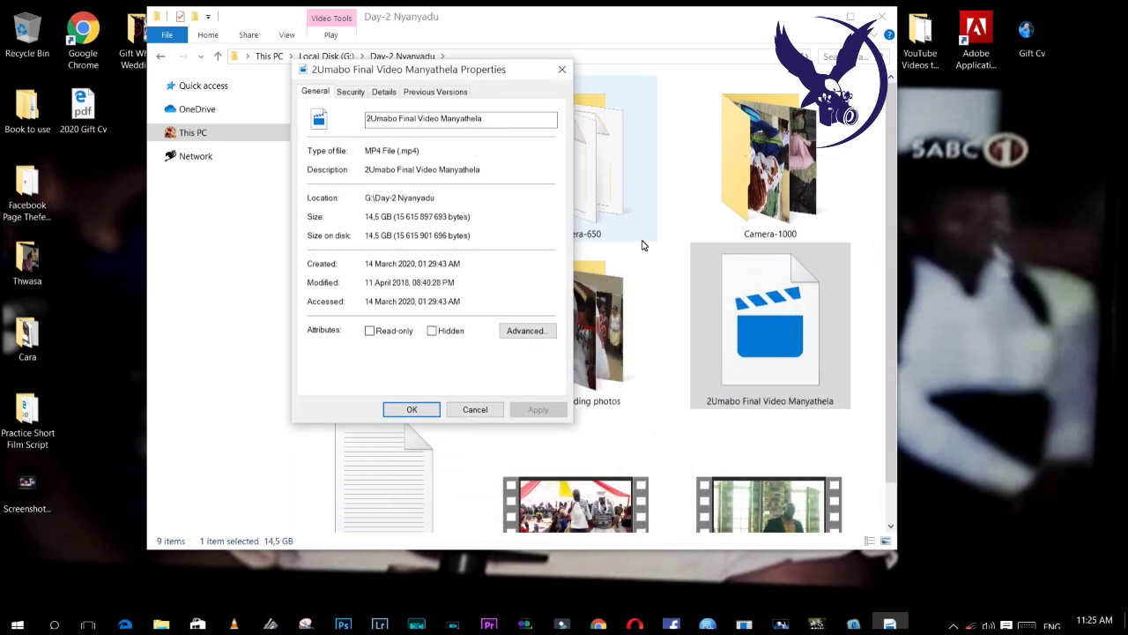
pyautogui.click(350, 91)
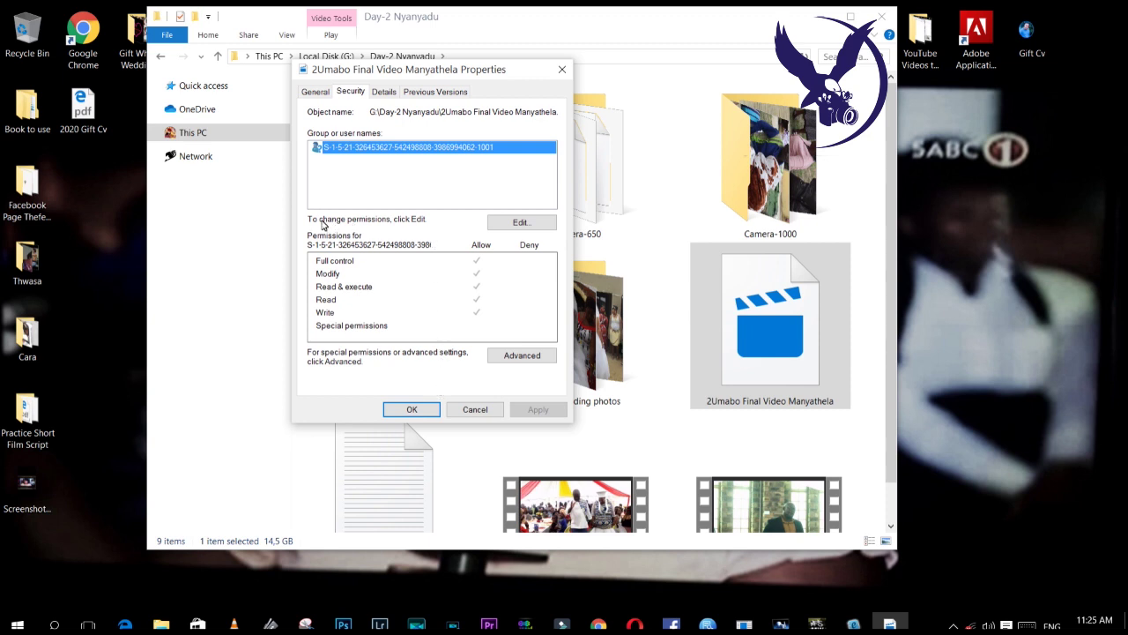
pyautogui.click(506, 227)
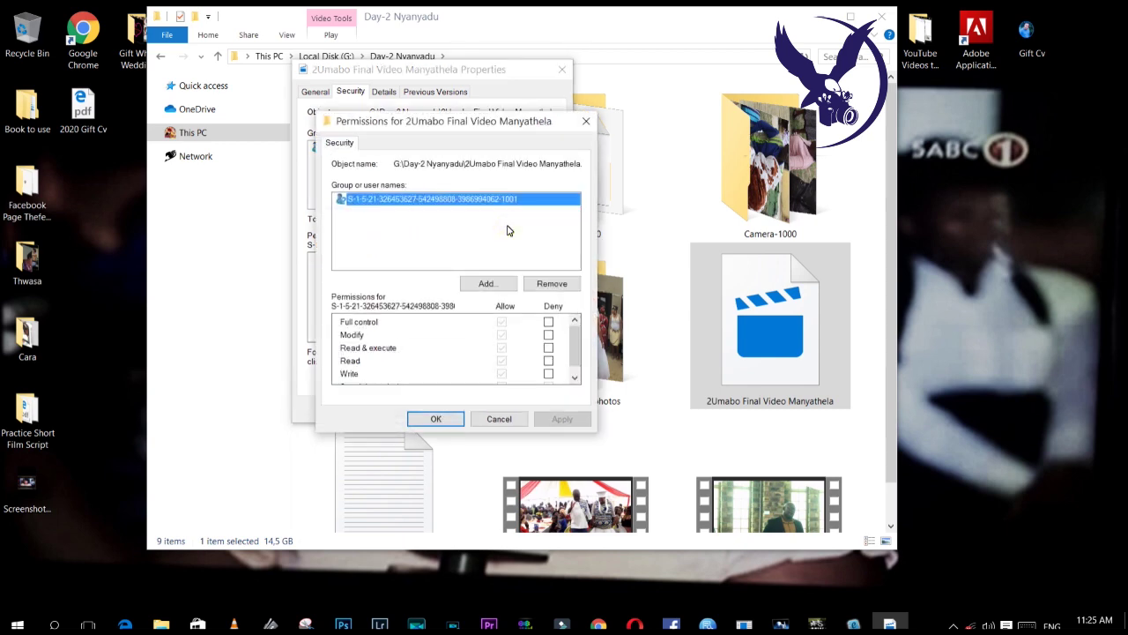
# Find and add the Access Control Assistance Operators group to the video file's permission entries
pyautogui.click(485, 285)
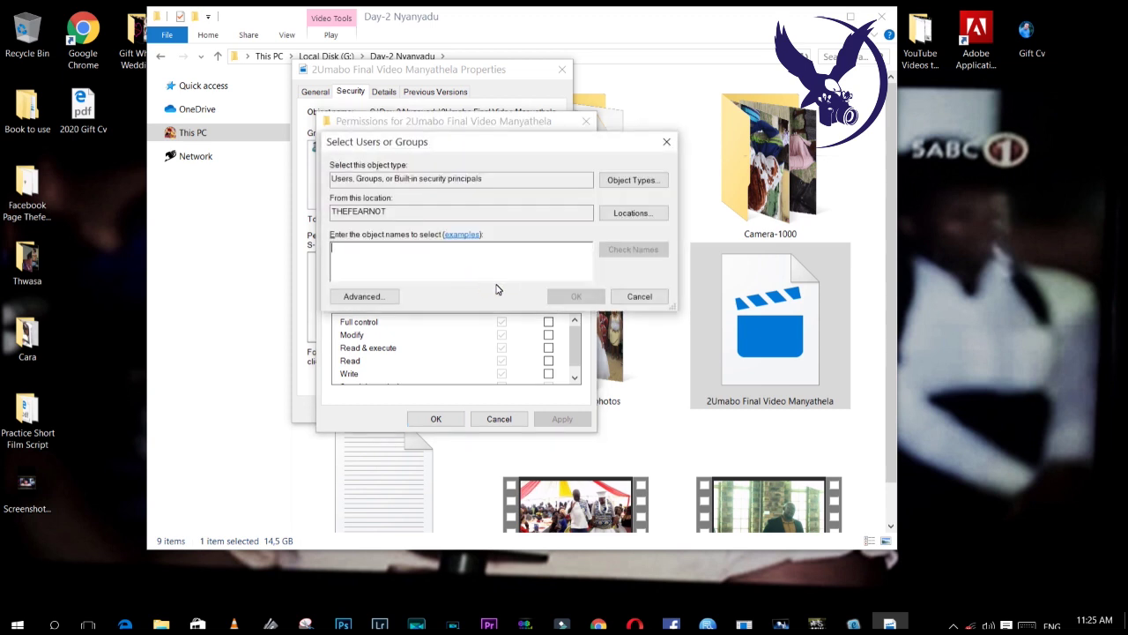
pyautogui.click(359, 299)
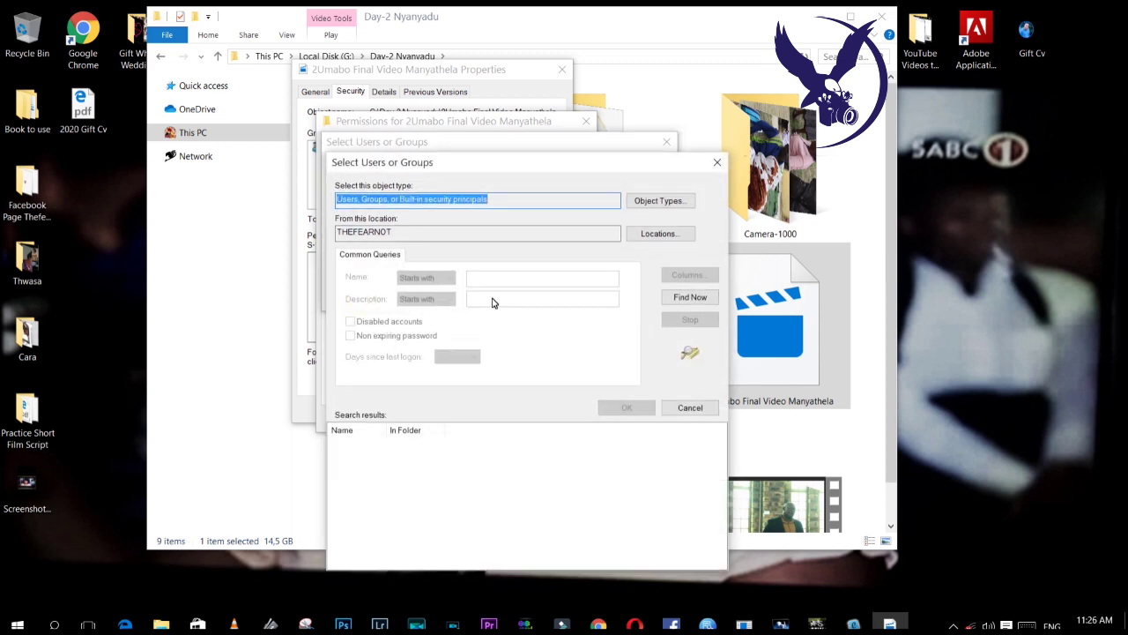
pyautogui.click(692, 298)
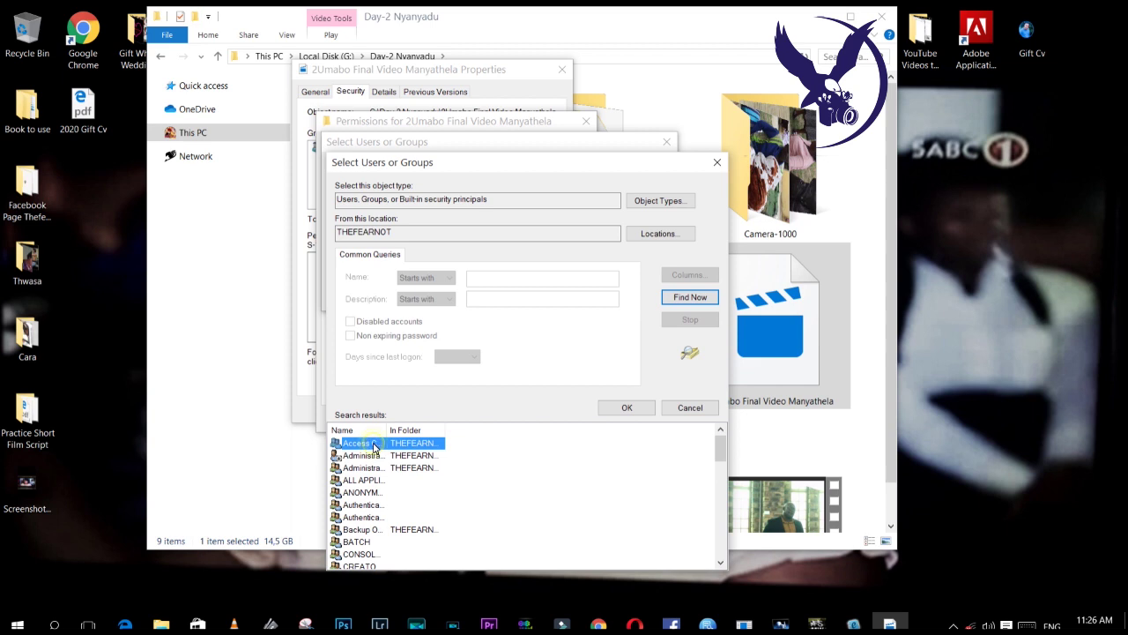
pyautogui.click(626, 409)
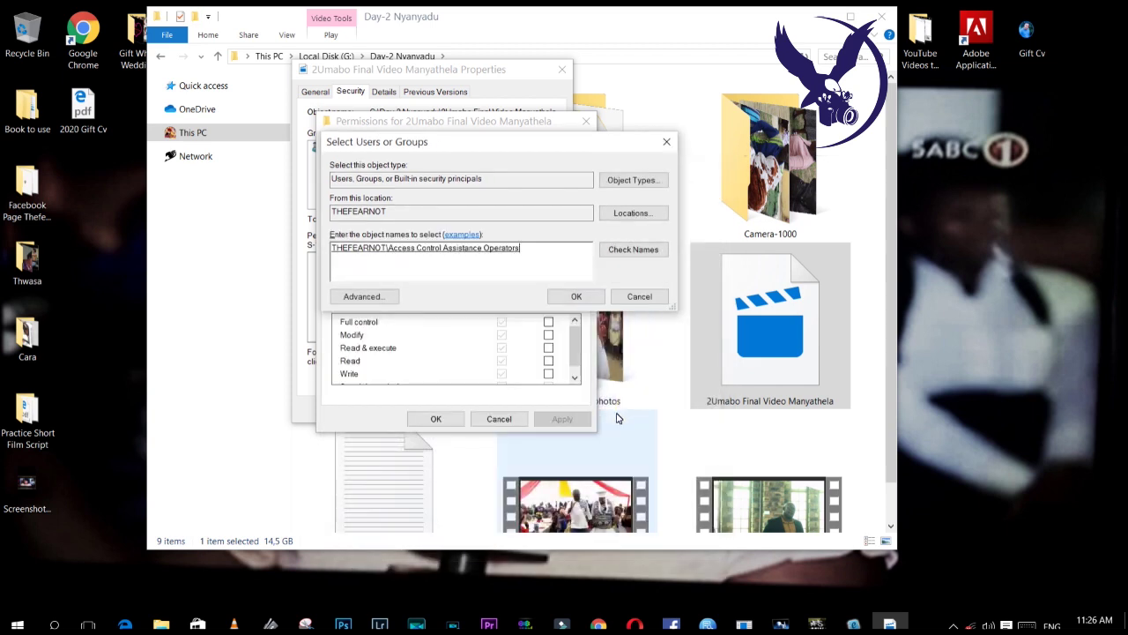
pyautogui.click(571, 297)
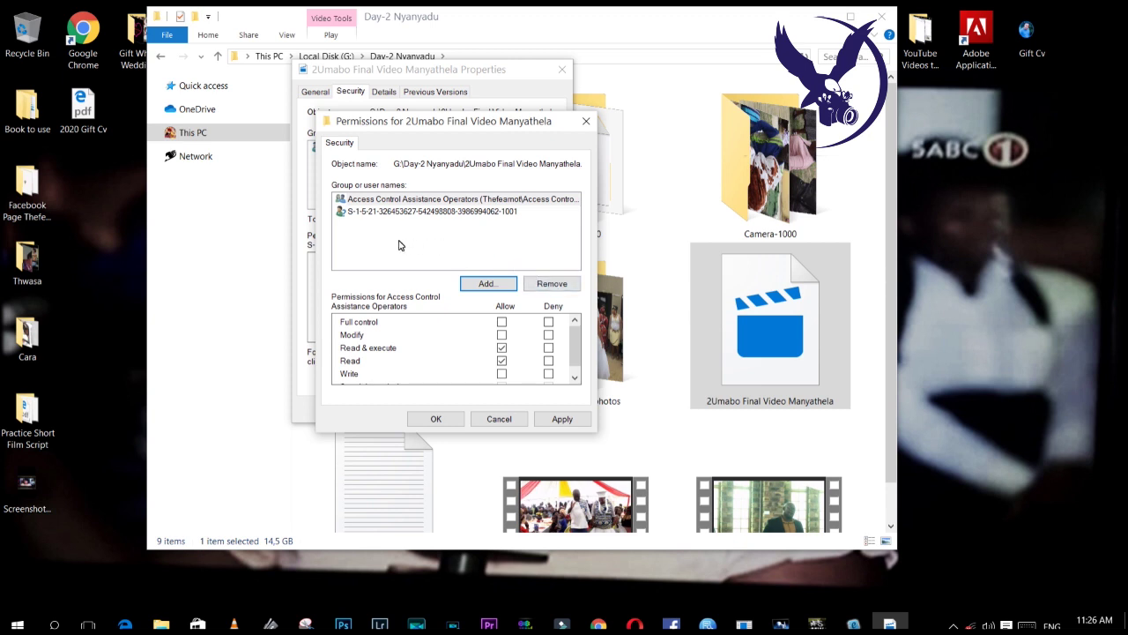
# Apply the permissions for Access Control Assistance Operators, check the Filming&Photography entry, and close the file's properties
pyautogui.click(379, 203)
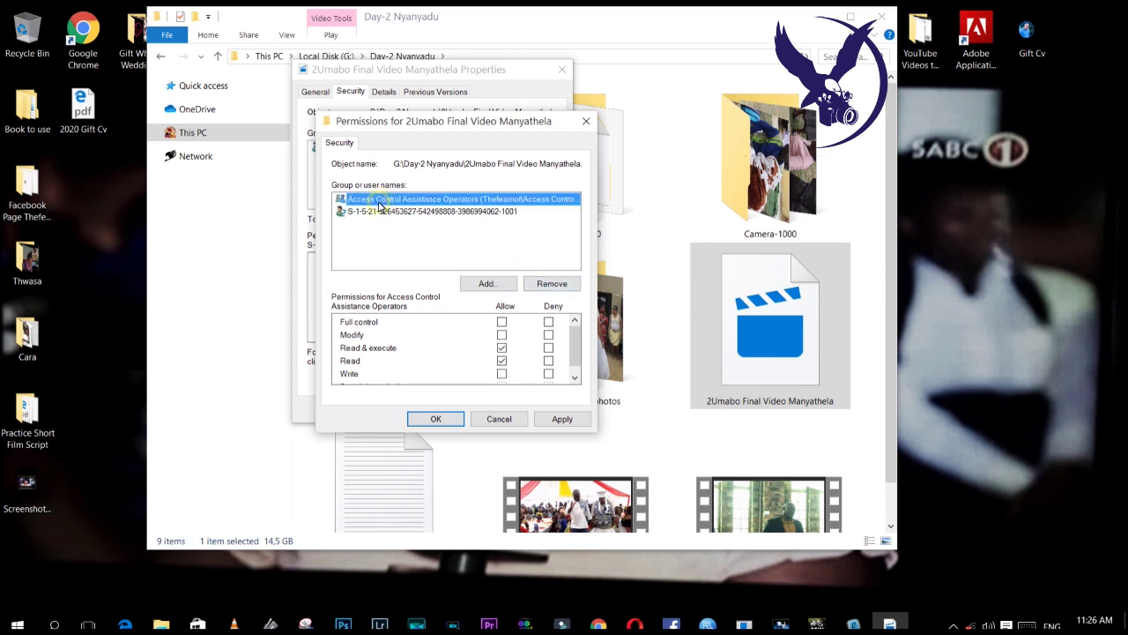
pyautogui.click(564, 420)
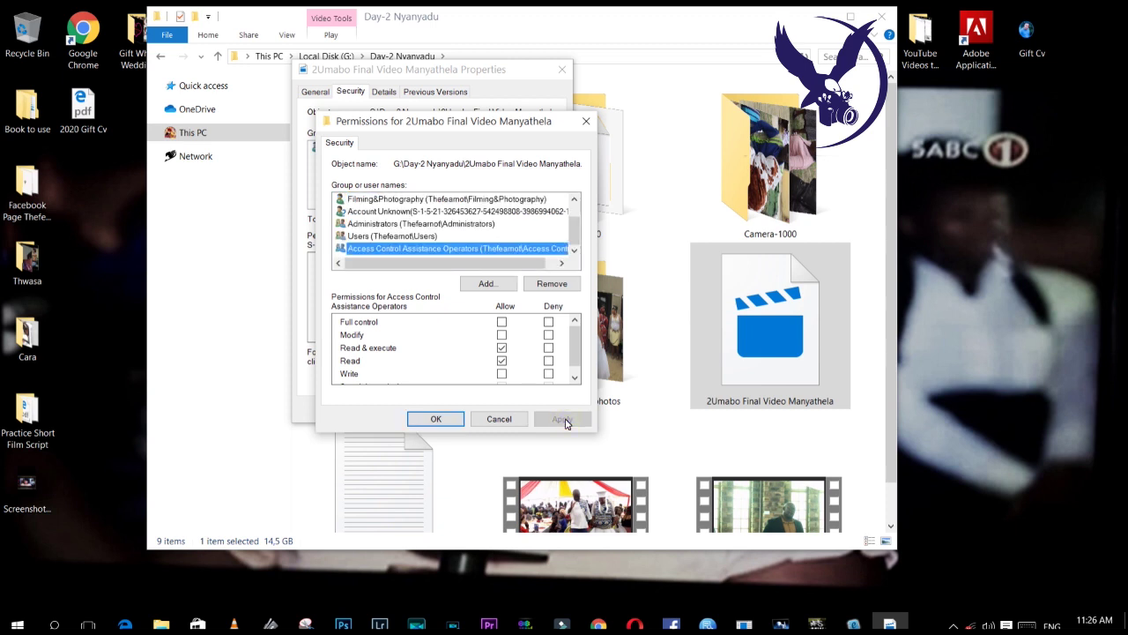
pyautogui.click(430, 201)
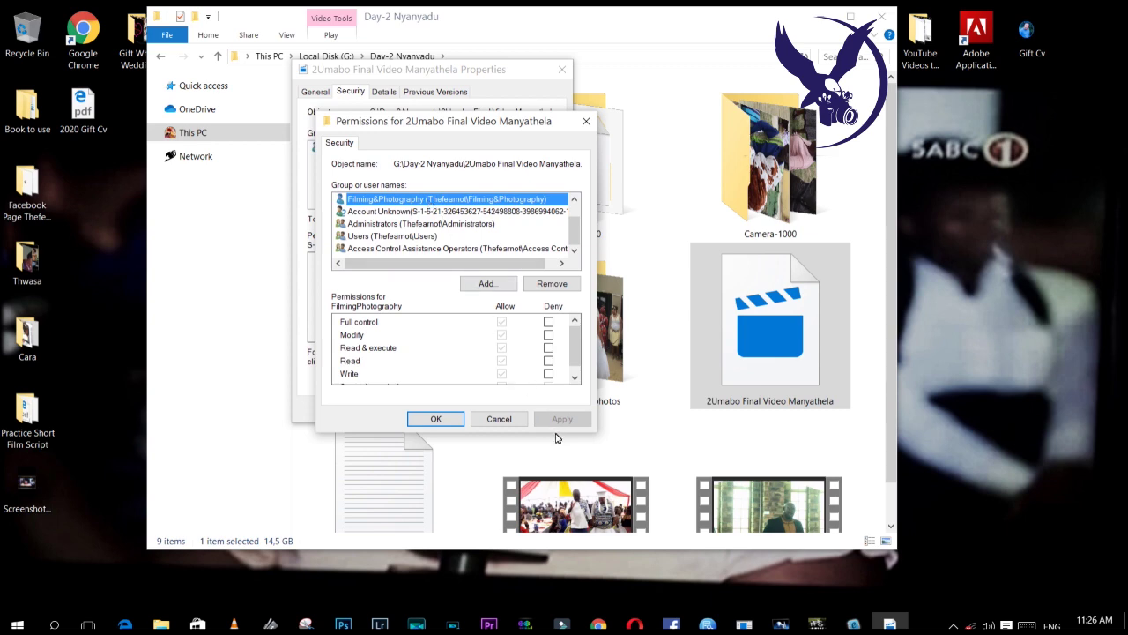
pyautogui.click(434, 421)
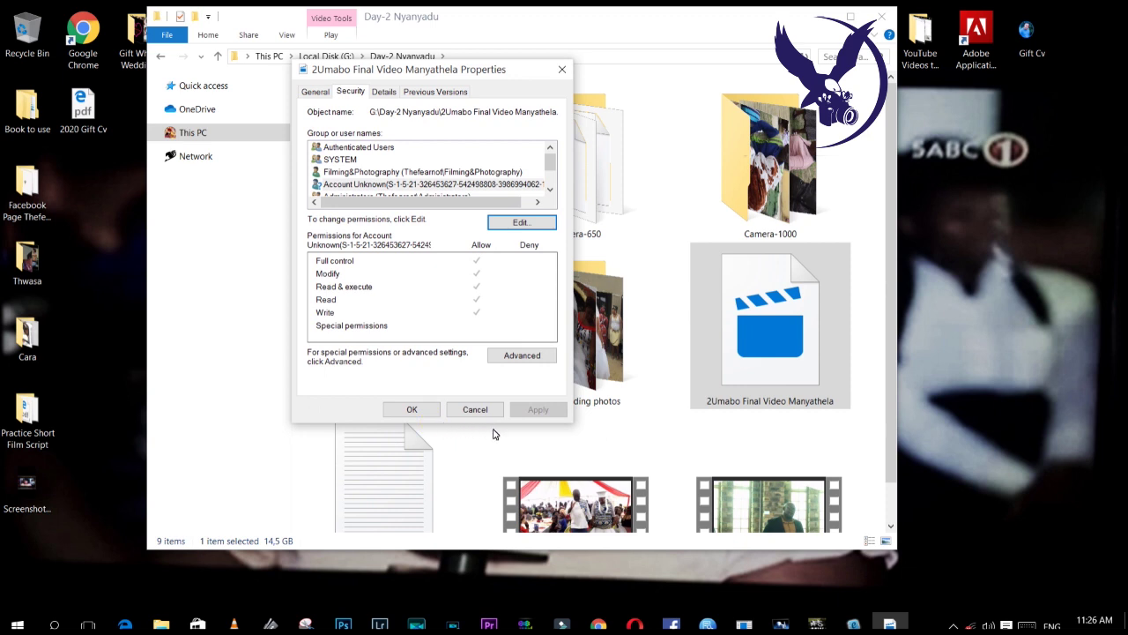
pyautogui.click(412, 409)
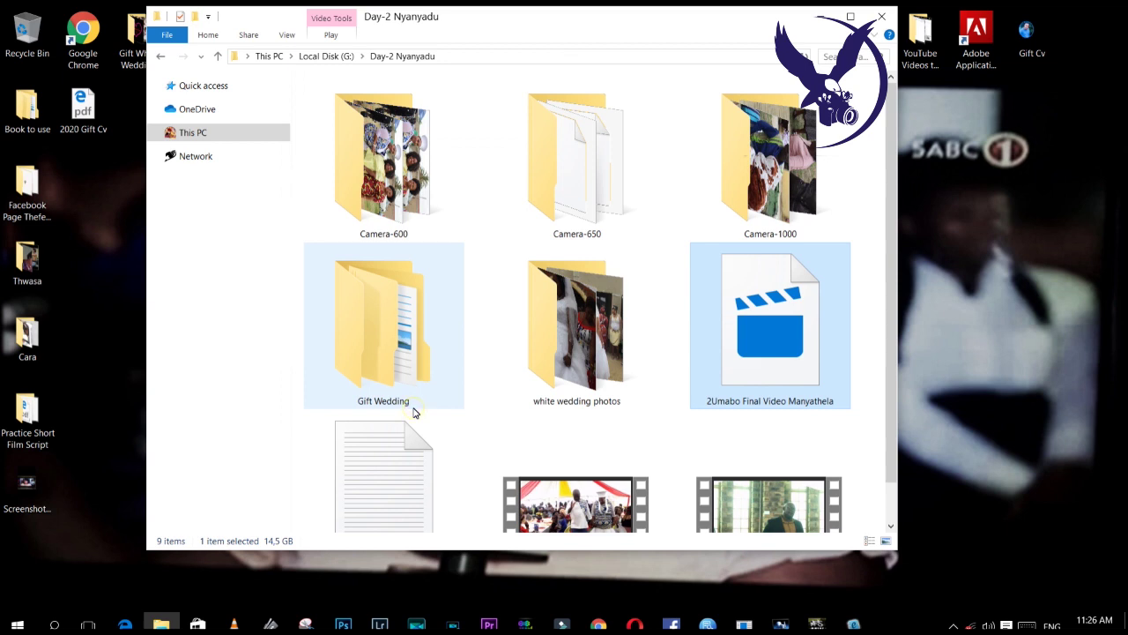
# Refresh the Day-2 Nyanyadu folder to update the video file's thumbnail
pyautogui.rightClick(665, 438)
pyautogui.click(701, 296)
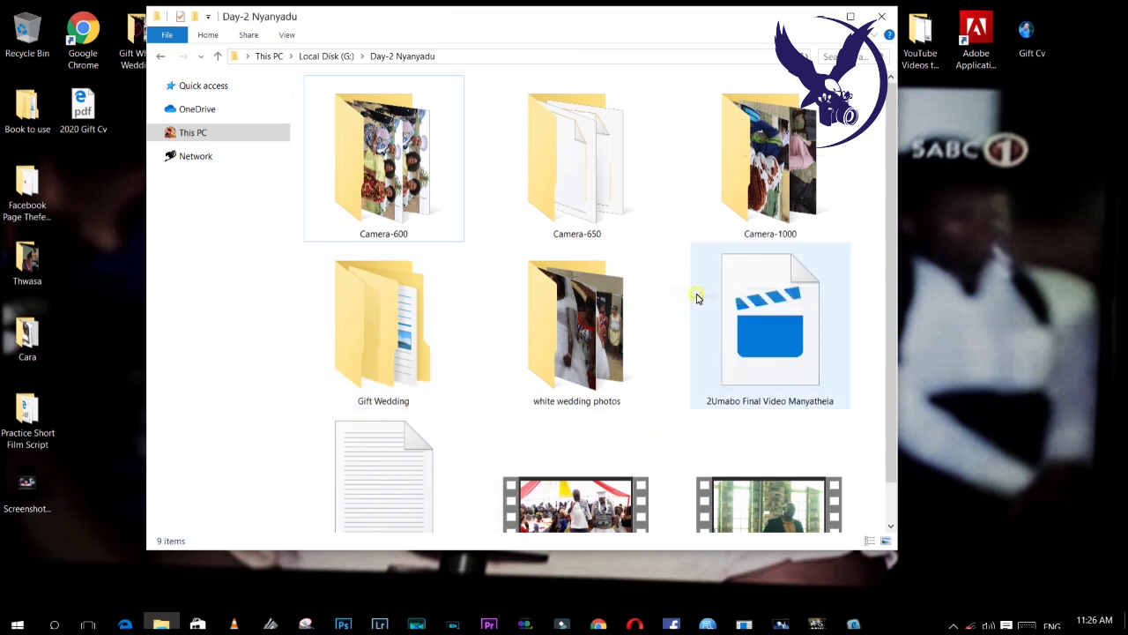
pyautogui.scroll(-1, 656, 441)
pyautogui.rightClick(658, 442)
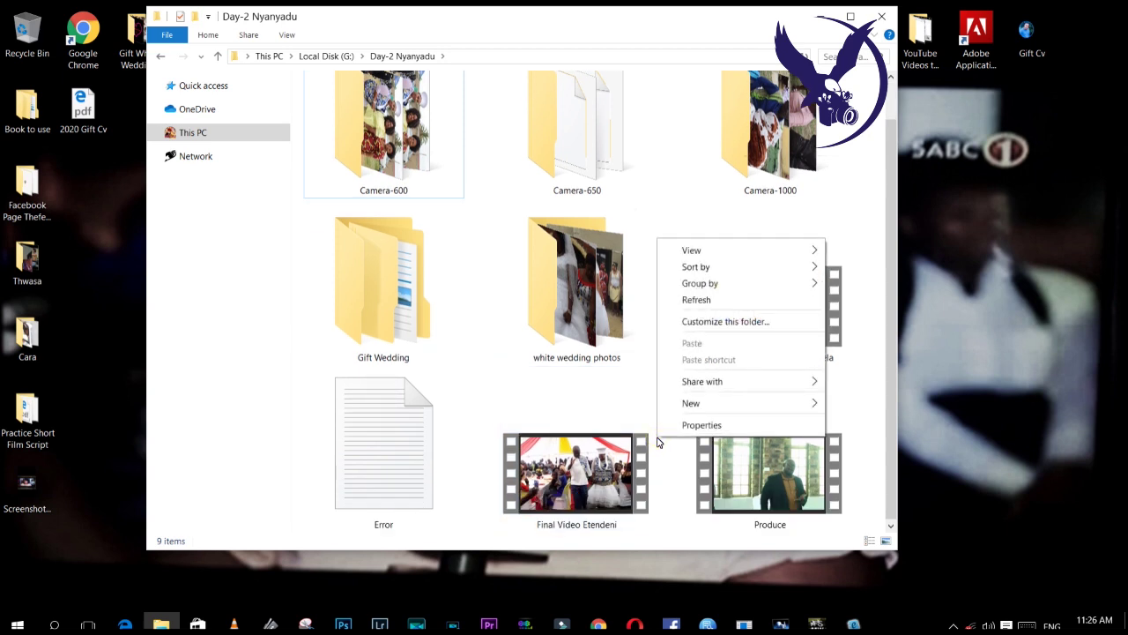
pyautogui.click(696, 301)
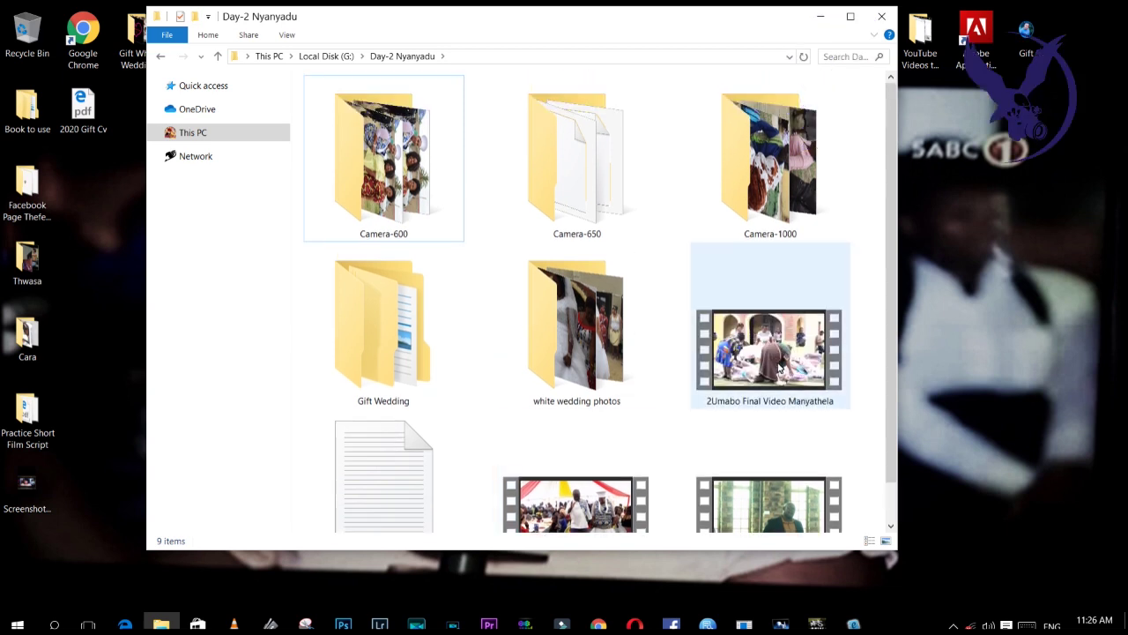
# Play 2Umabo Final Video Manyathela, skip ahead to several points up to near its end, and close the player
pyautogui.doubleClick(749, 360)
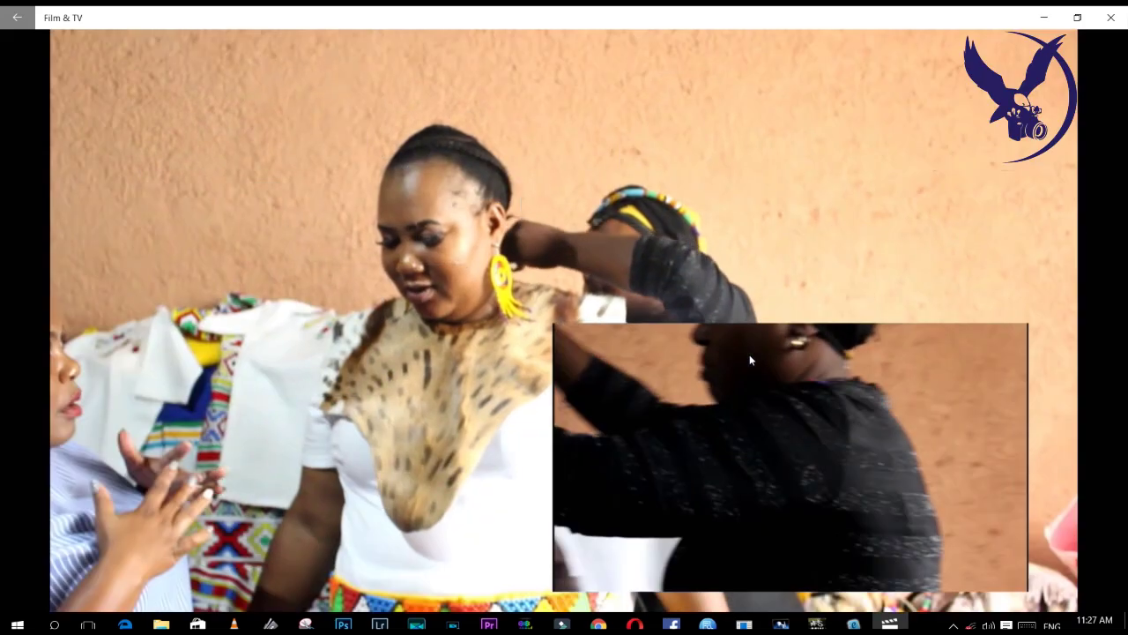
pyautogui.moveTo(736, 375)
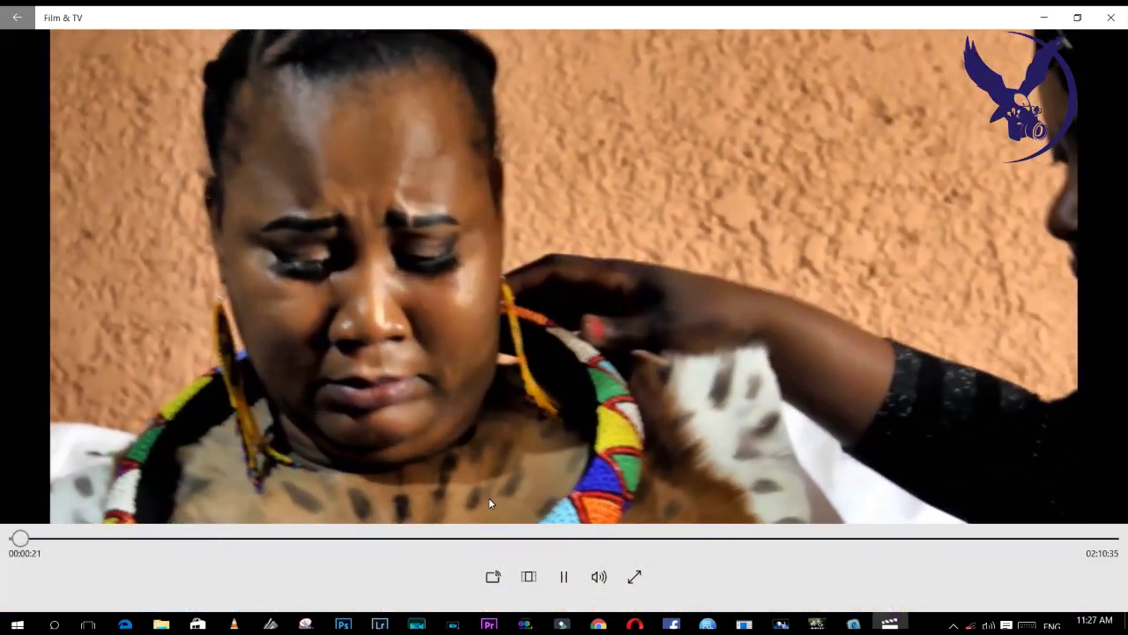
pyautogui.click(453, 538)
pyautogui.click(657, 539)
pyautogui.moveTo(656, 542); pyautogui.dragTo(1013, 540)
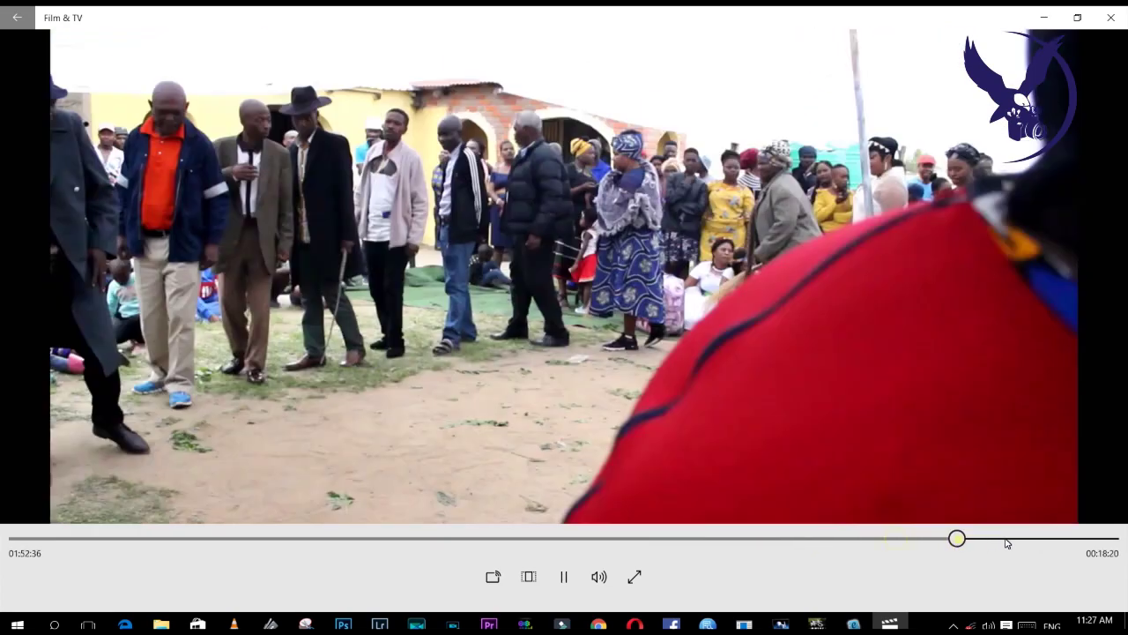
pyautogui.click(1111, 17)
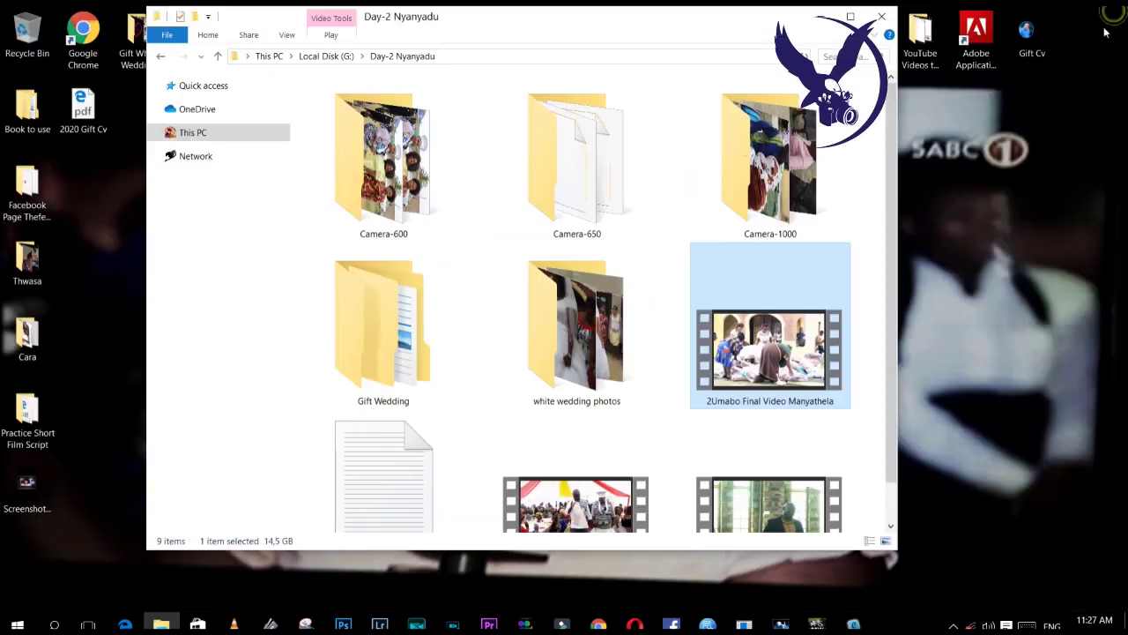
# Open the Error text file, append "problem solved." to the error code, and close it without saving
pyautogui.scroll(-2, 890, 222)
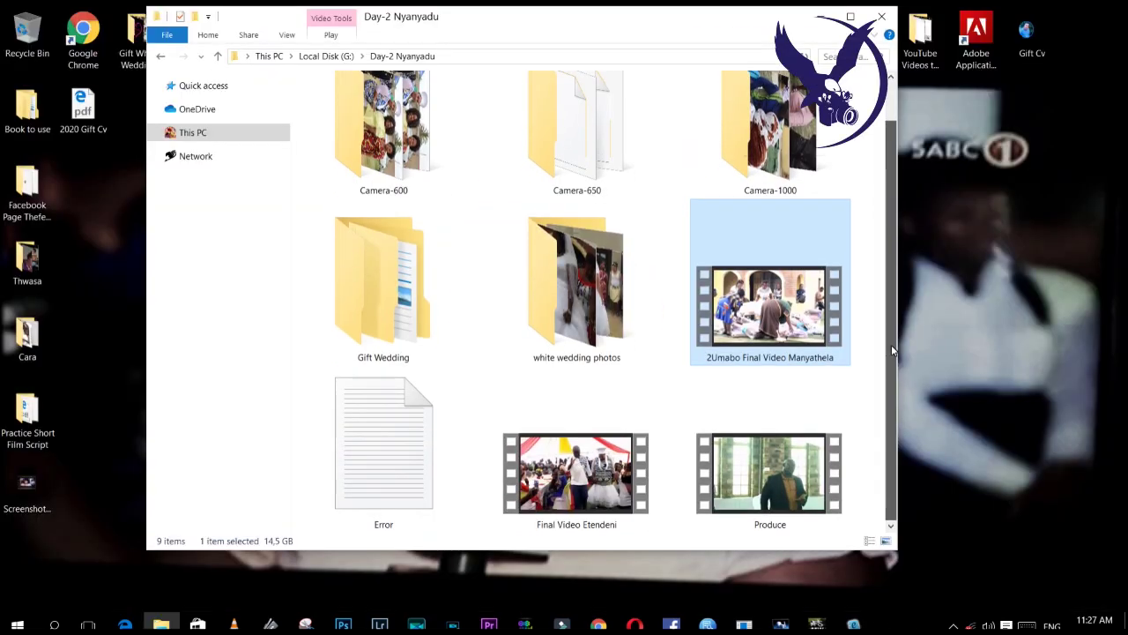
pyautogui.doubleClick(374, 473)
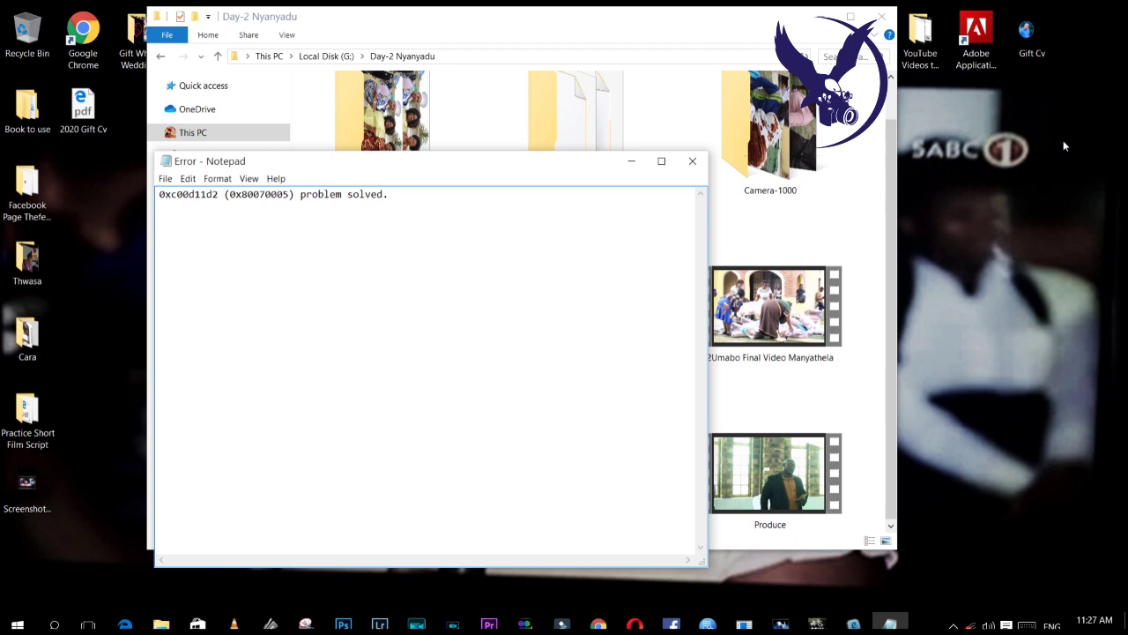
pyautogui.click(692, 161)
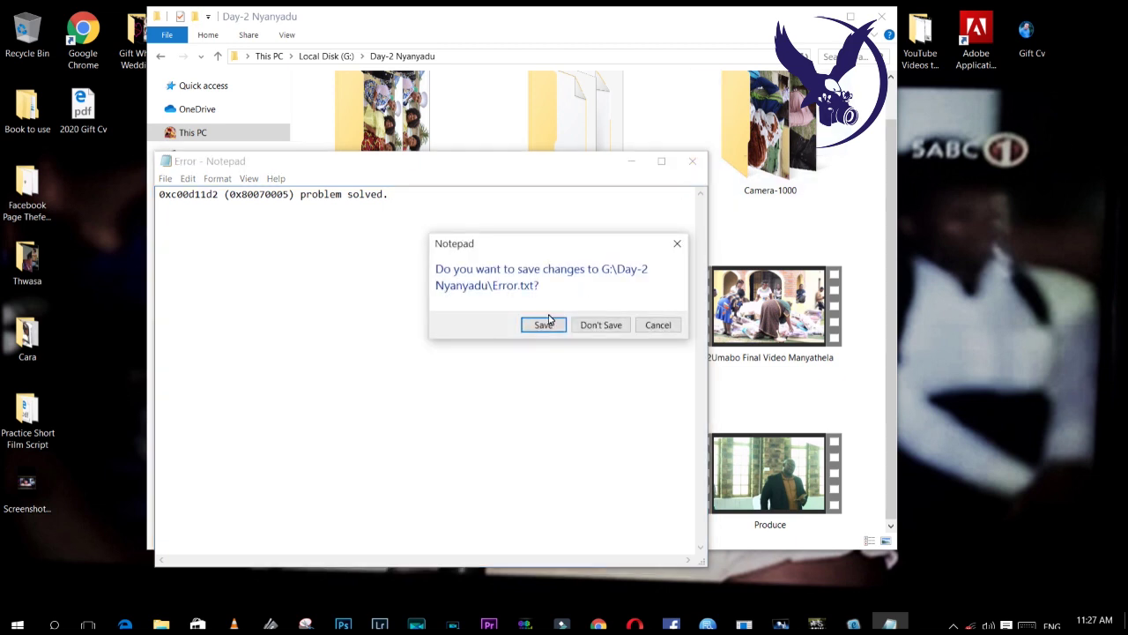
pyautogui.click(599, 325)
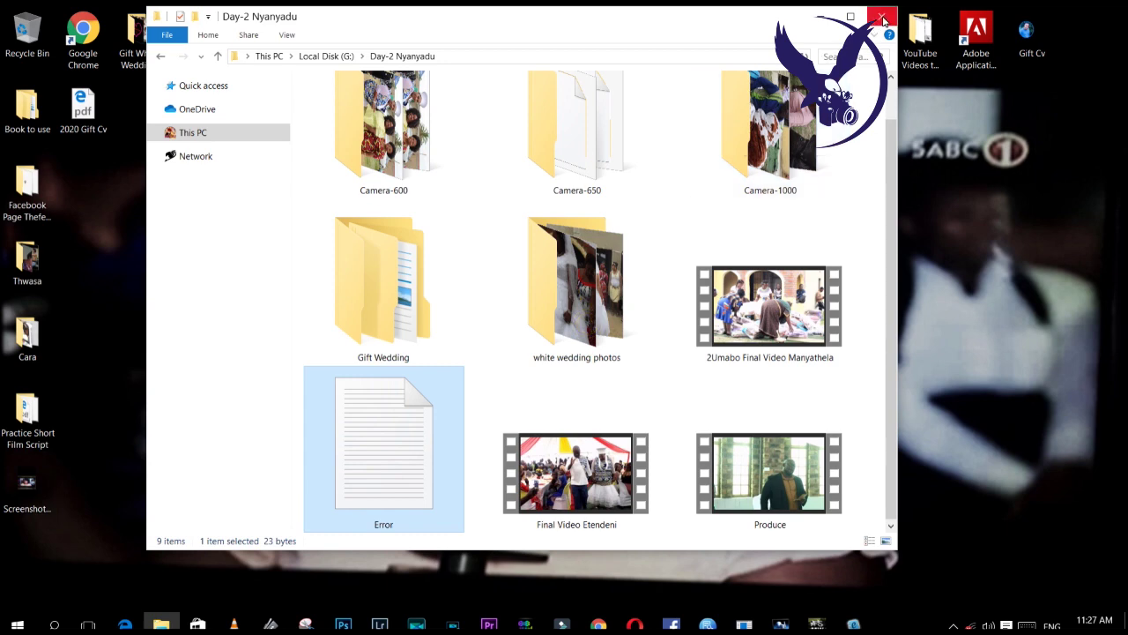